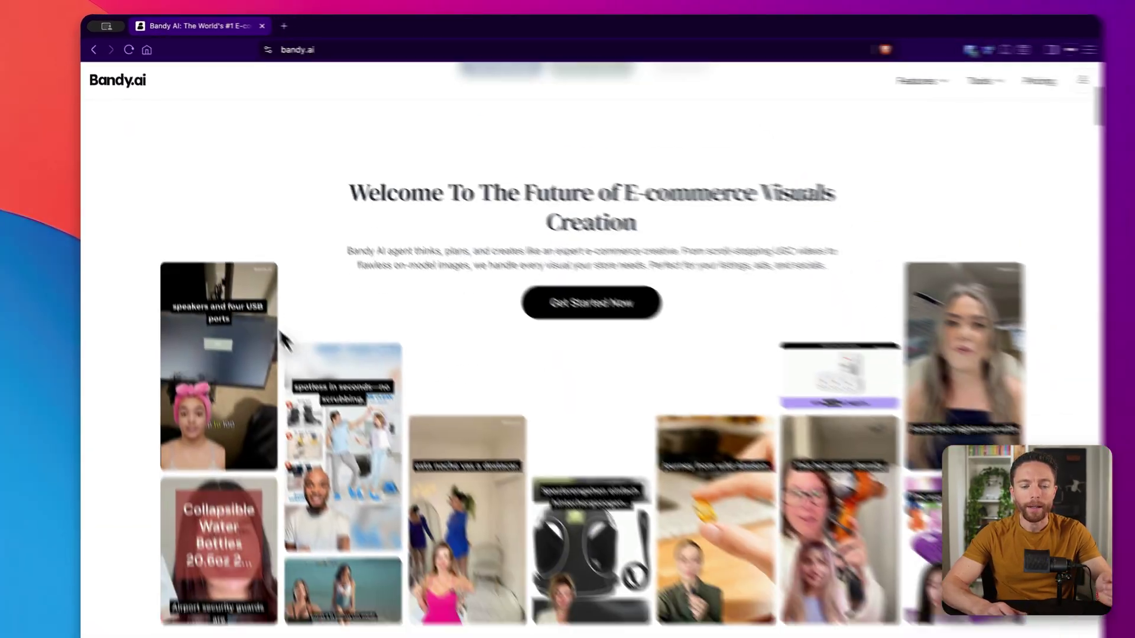
Step: Browse the example UGC video ads gallery below the Bandy AI product-link box
{"action": "scroll", "coordinate": [276, 284], "scroll_direction": "down", "scroll_amount": 3}
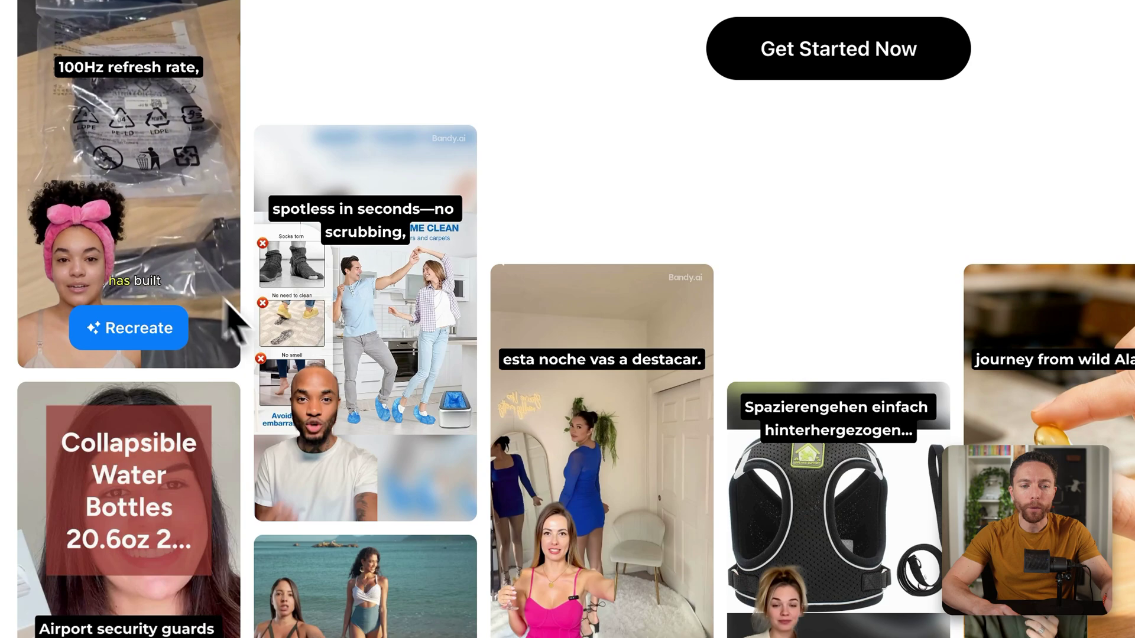
{"action": "mouse_move", "coordinate": [372, 418]}
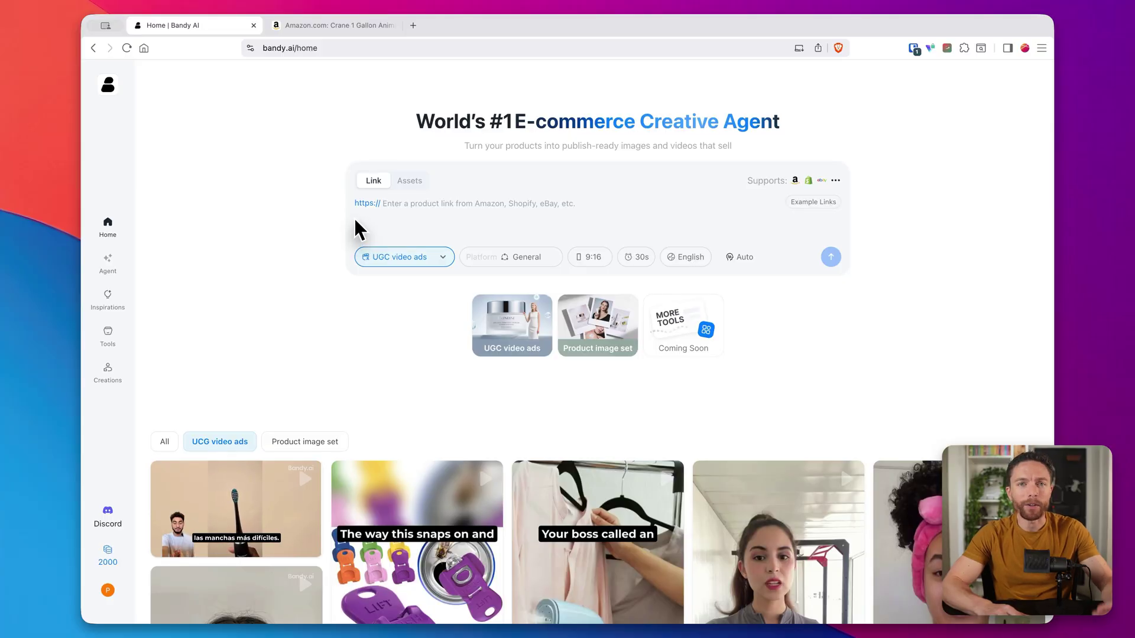
{"action": "scroll", "coordinate": [307, 253], "scroll_direction": "down", "scroll_amount": 5}
{"action": "scroll", "coordinate": [307, 254], "scroll_direction": "down", "scroll_amount": 10}
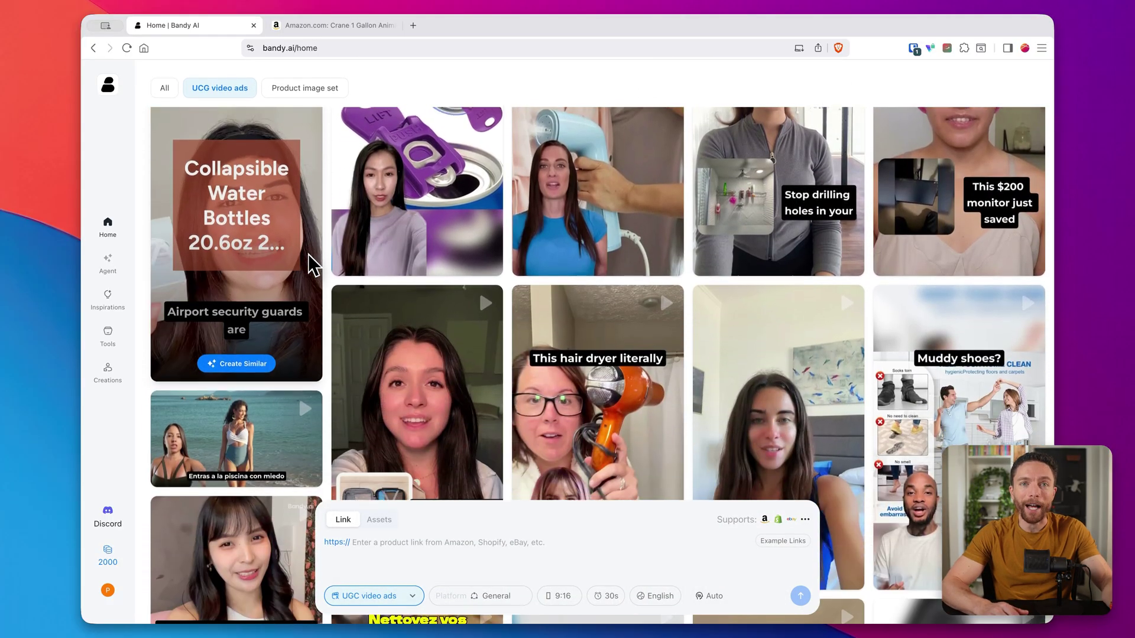
{"action": "scroll", "coordinate": [308, 253], "scroll_direction": "up", "scroll_amount": 20}
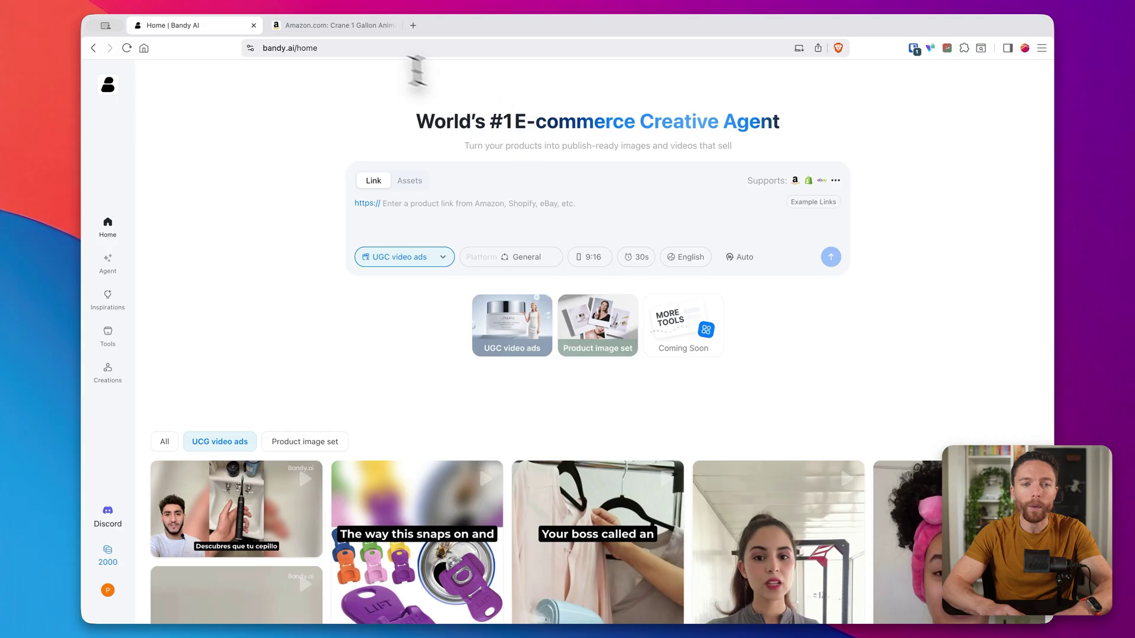
Step: Copy the fox humidifier's Amazon product URL and paste it into the Link field
{"action": "left_click", "coordinate": [322, 25]}
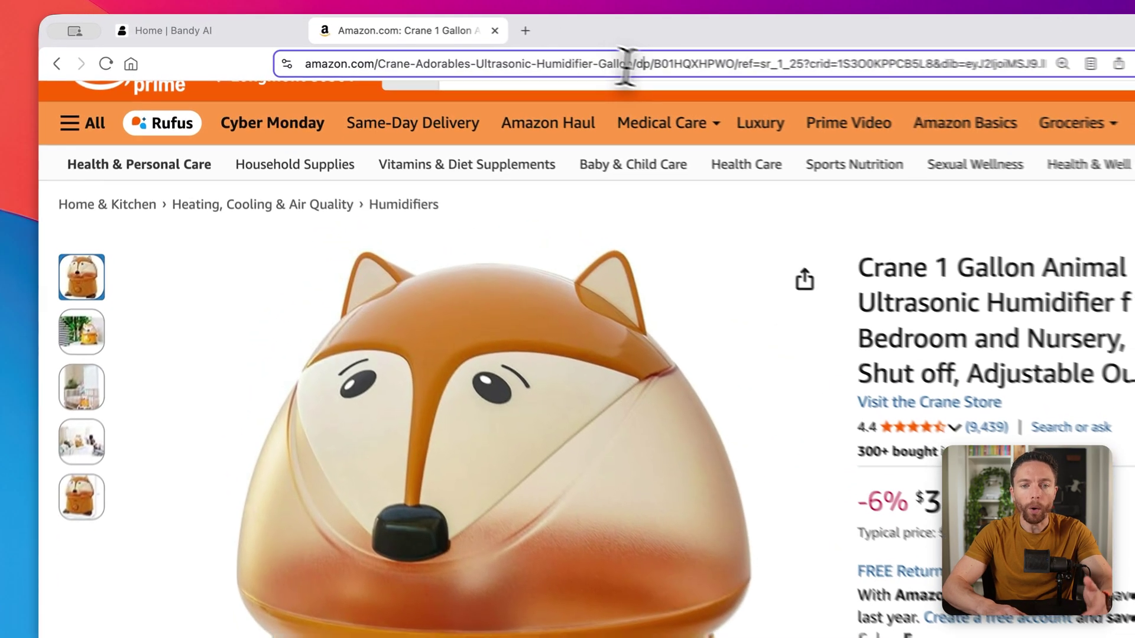
{"action": "left_click", "coordinate": [495, 48]}
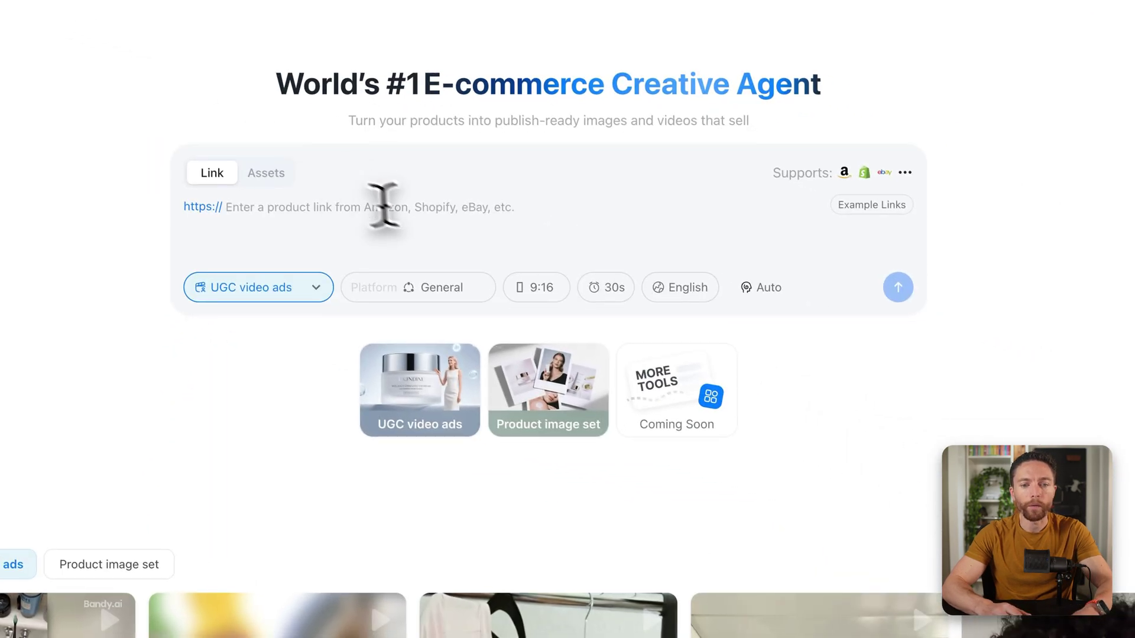
{"action": "left_click", "coordinate": [349, 213]}
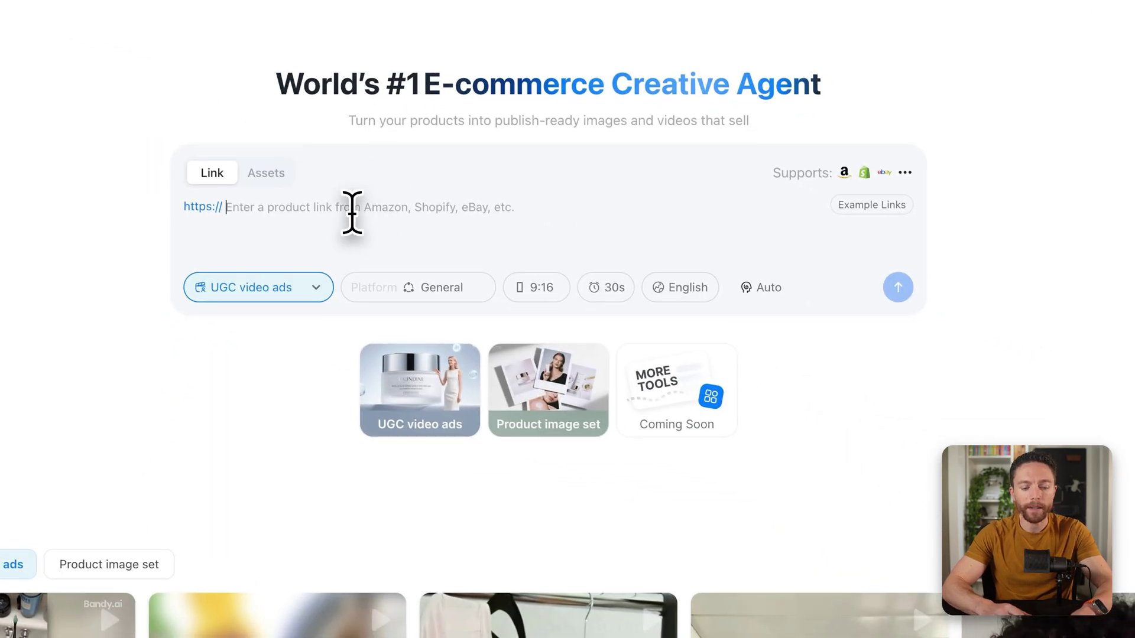
{"action": "key", "text": "super+v"}
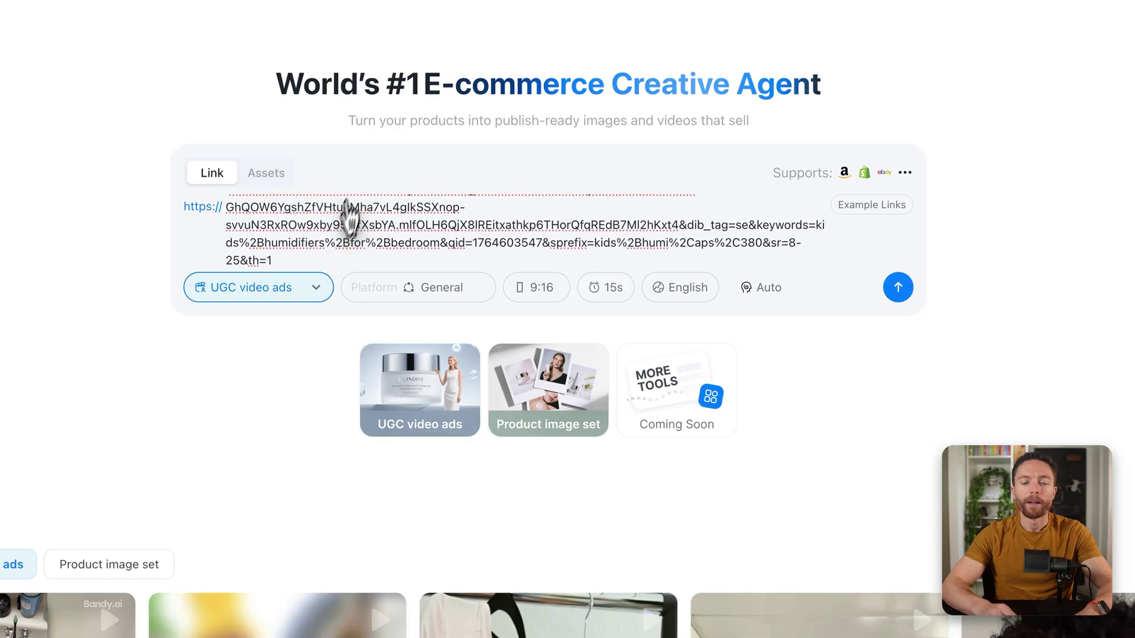
Step: Review the creative types and set the target platform to General
{"action": "left_click", "coordinate": [301, 290]}
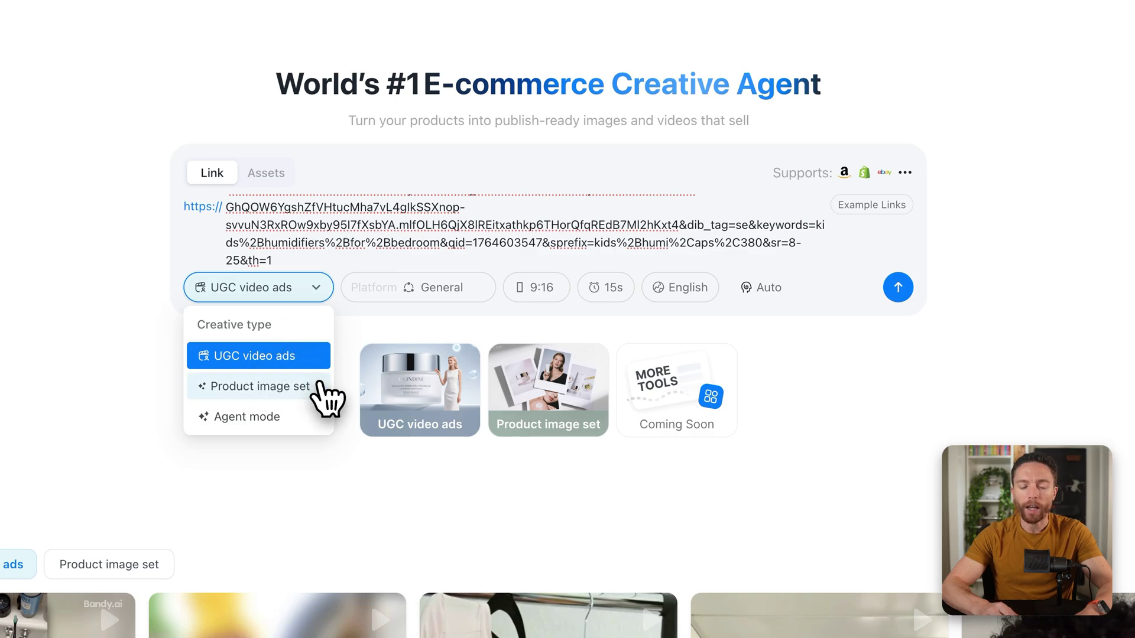
{"action": "left_click", "coordinate": [428, 292]}
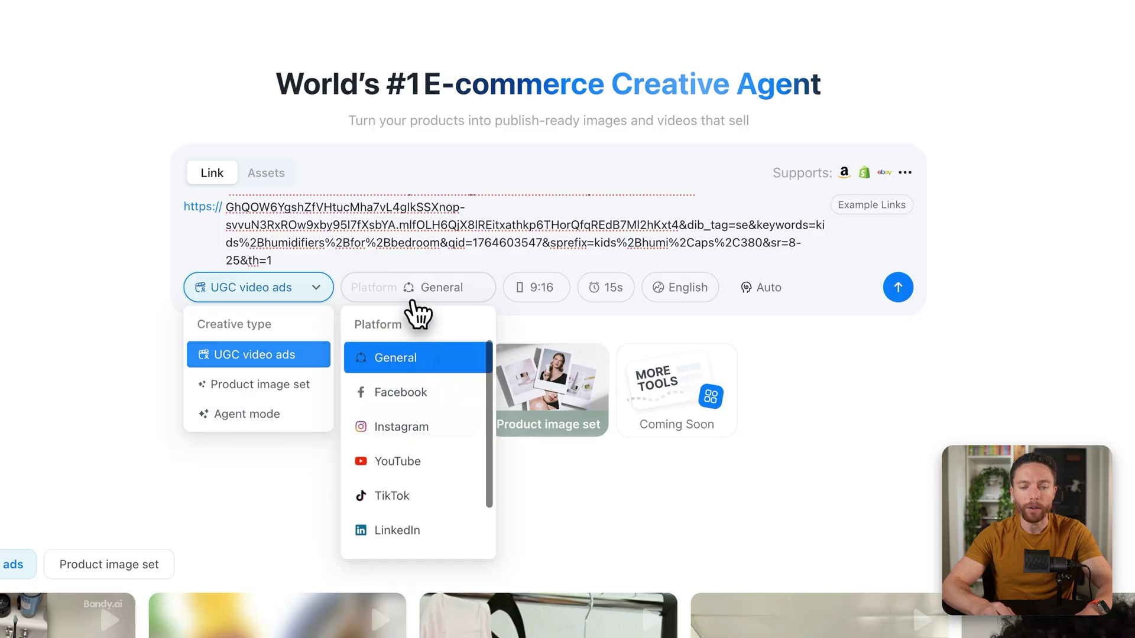
{"action": "scroll", "coordinate": [449, 438], "scroll_direction": "down", "scroll_amount": 2}
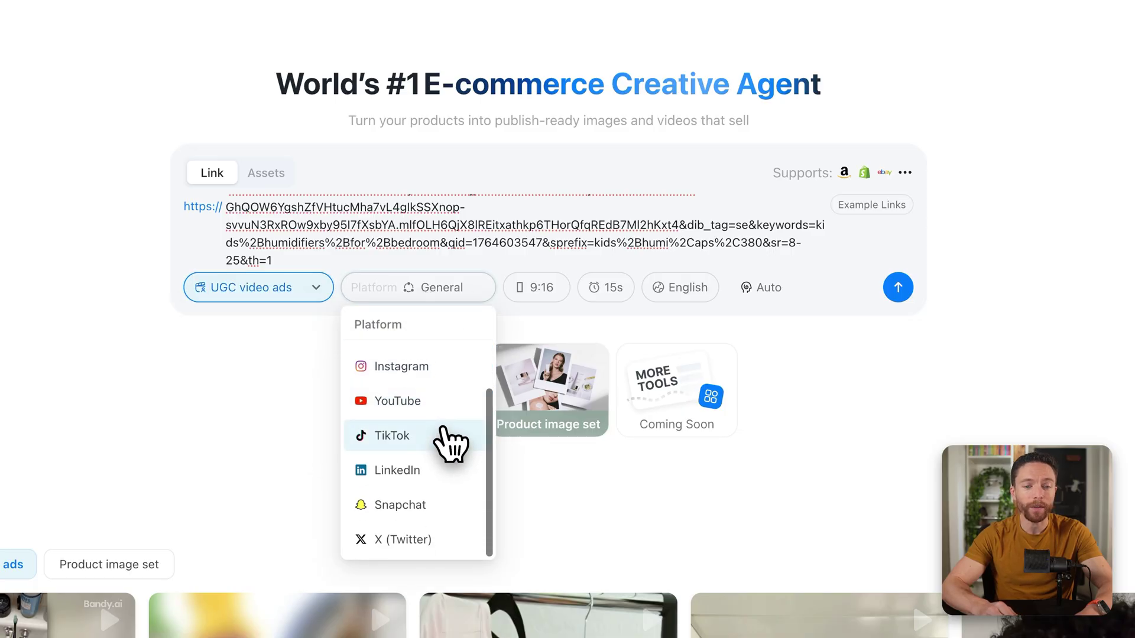
{"action": "scroll", "coordinate": [450, 443], "scroll_direction": "up", "scroll_amount": 2}
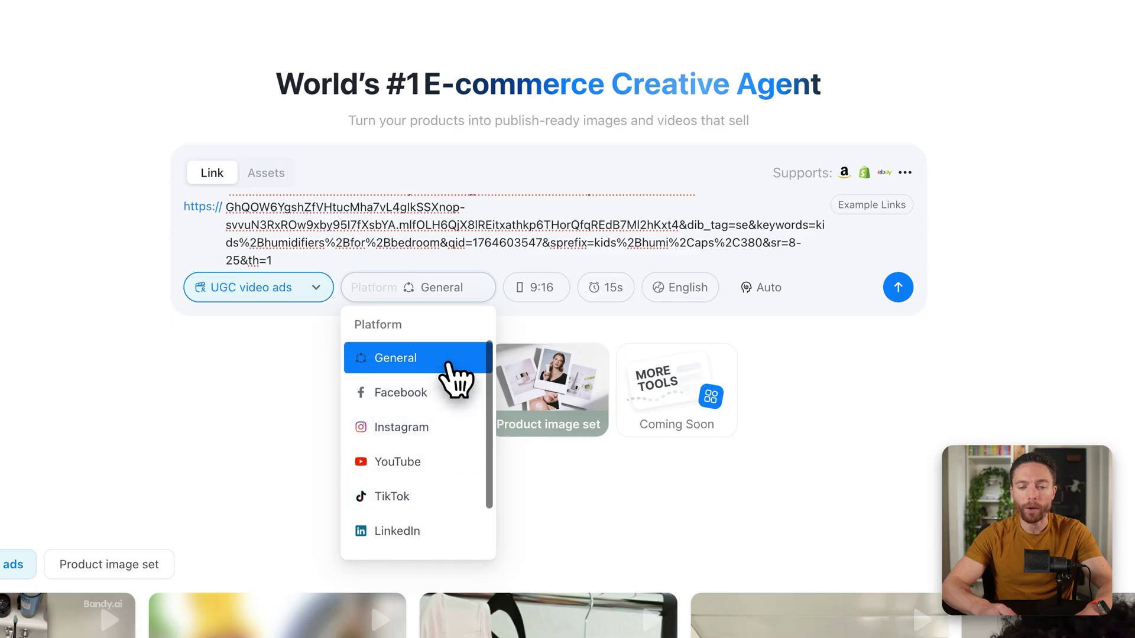
{"action": "scroll", "coordinate": [450, 428], "scroll_direction": "down", "scroll_amount": 2}
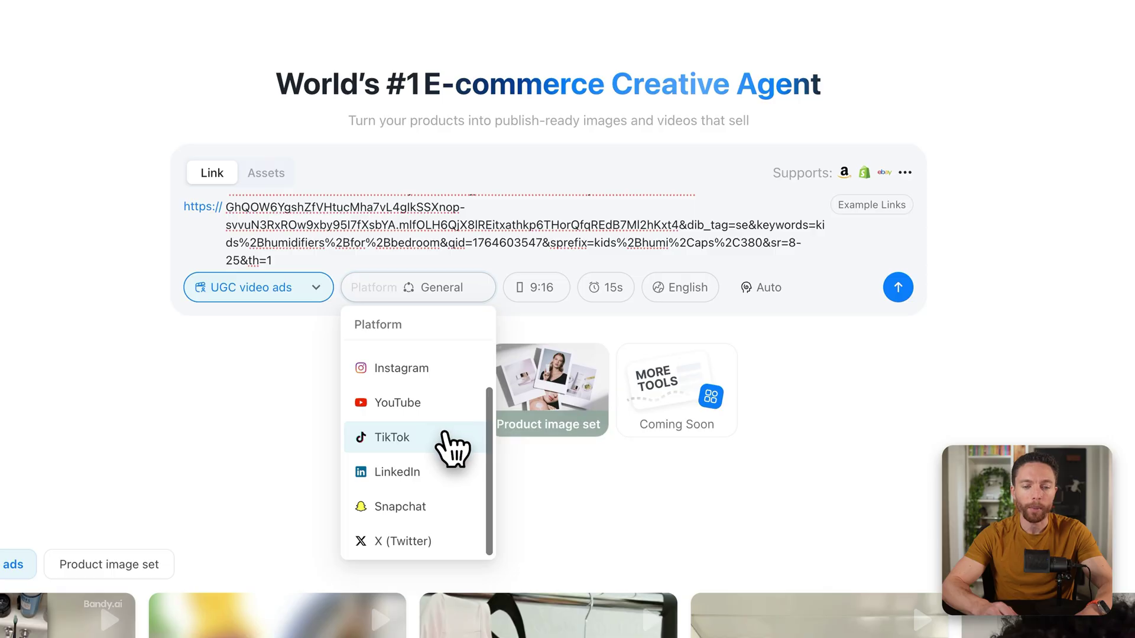
{"action": "left_click", "coordinate": [444, 437]}
{"action": "left_click", "coordinate": [467, 292]}
{"action": "left_click", "coordinate": [443, 361]}
Step: Keep 9:16 aspect ratio and 15s length, then submit the link
{"action": "left_click", "coordinate": [541, 296]}
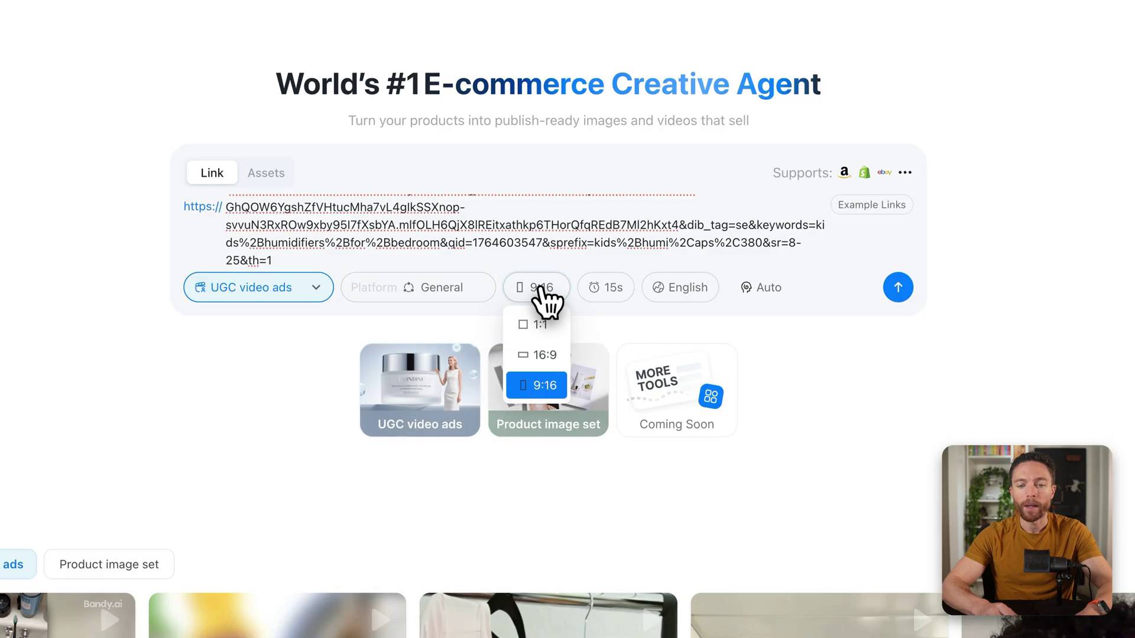
{"action": "left_click", "coordinate": [542, 385]}
{"action": "left_click", "coordinate": [608, 288]}
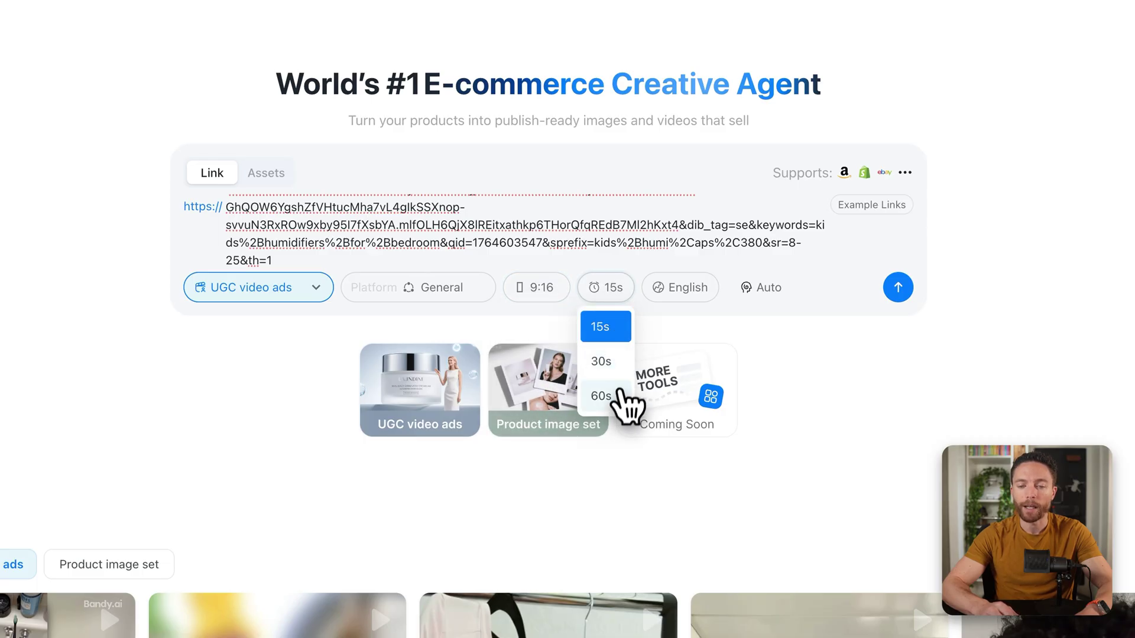
{"action": "left_click", "coordinate": [714, 323]}
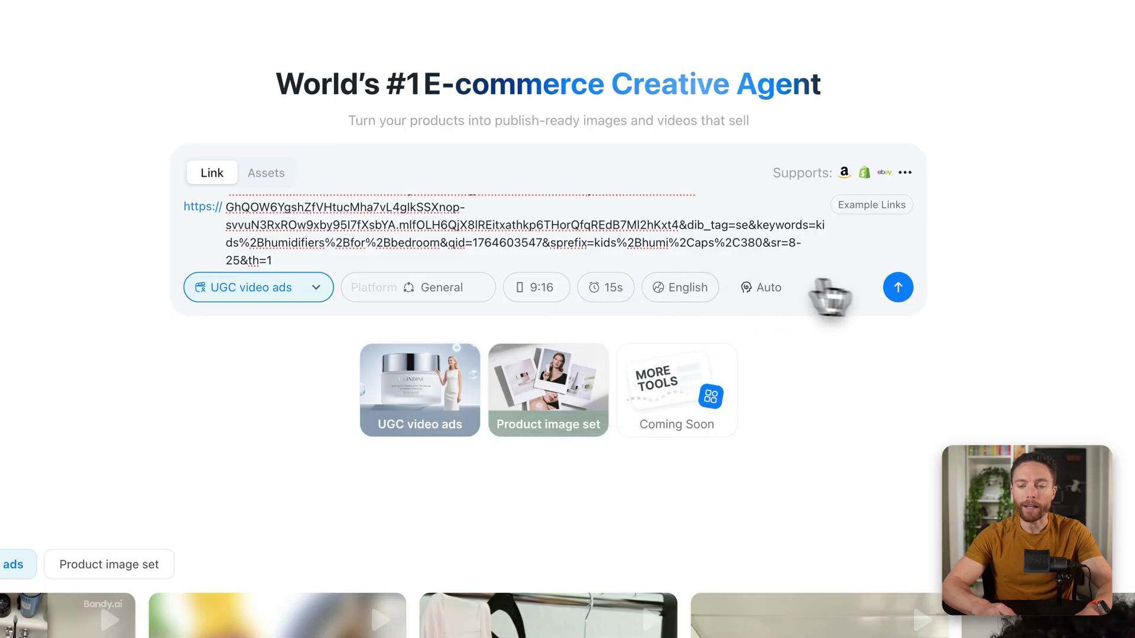
{"action": "left_click", "coordinate": [898, 288]}
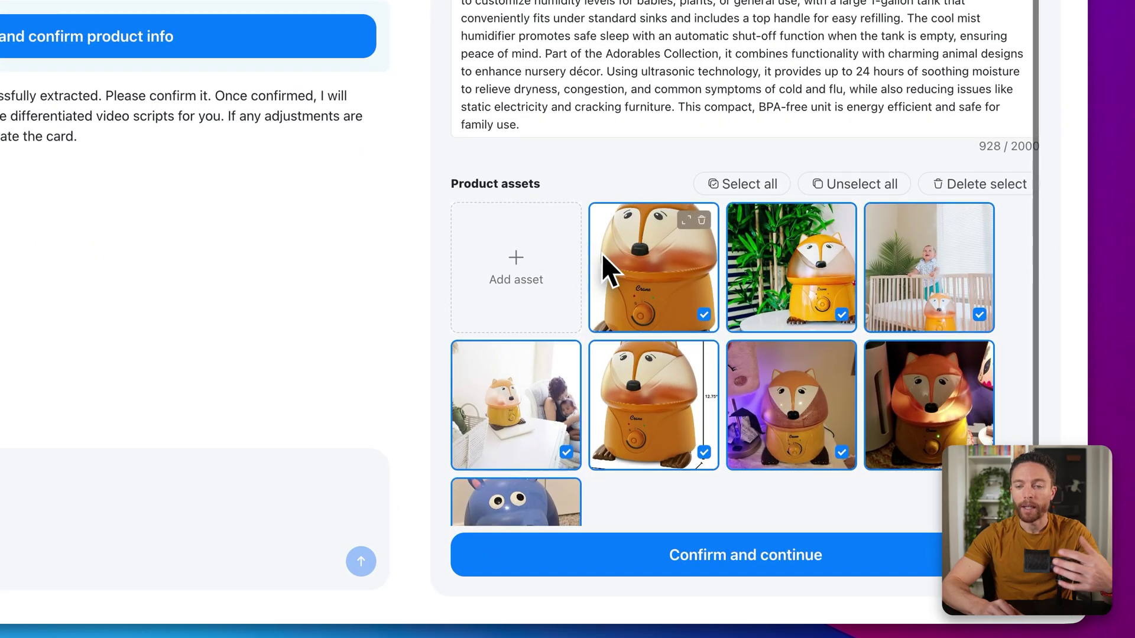
Step: Compare the extracted images with the Amazon page and deselect the blue hippo image
{"action": "scroll", "coordinate": [602, 260], "scroll_direction": "down", "scroll_amount": 3}
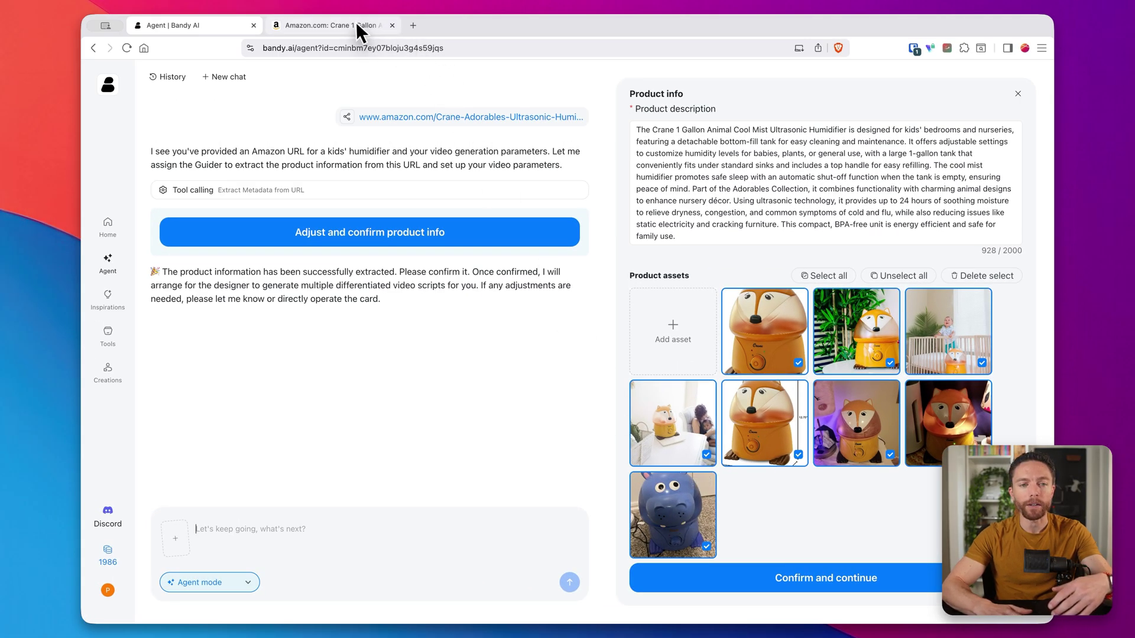
{"action": "left_click", "coordinate": [358, 30]}
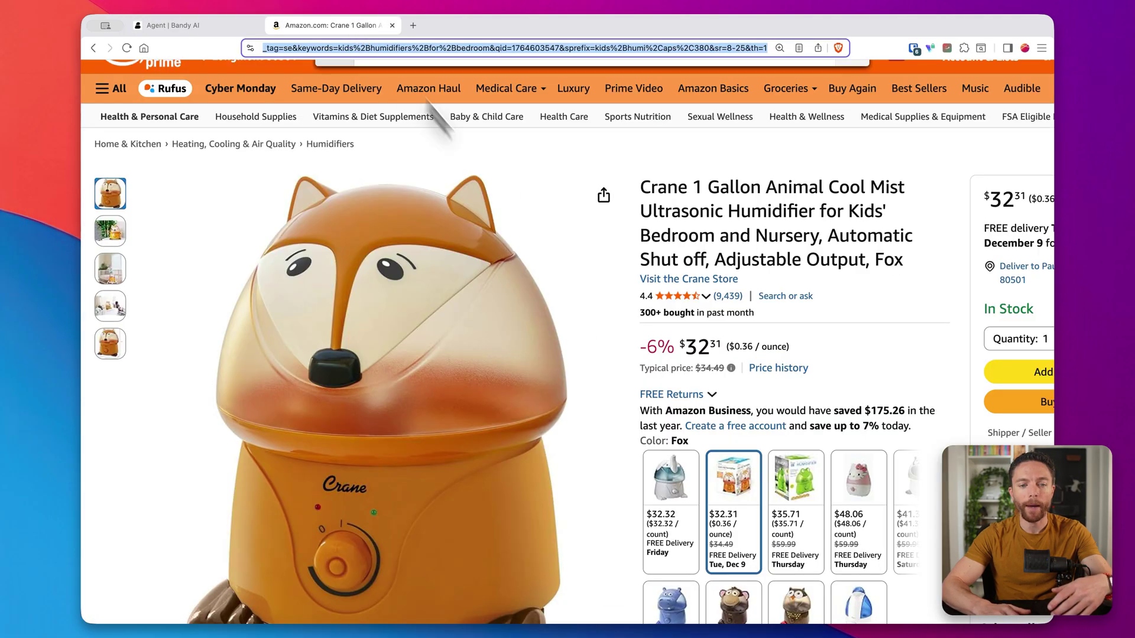
{"action": "scroll", "coordinate": [747, 445], "scroll_direction": "down", "scroll_amount": 2}
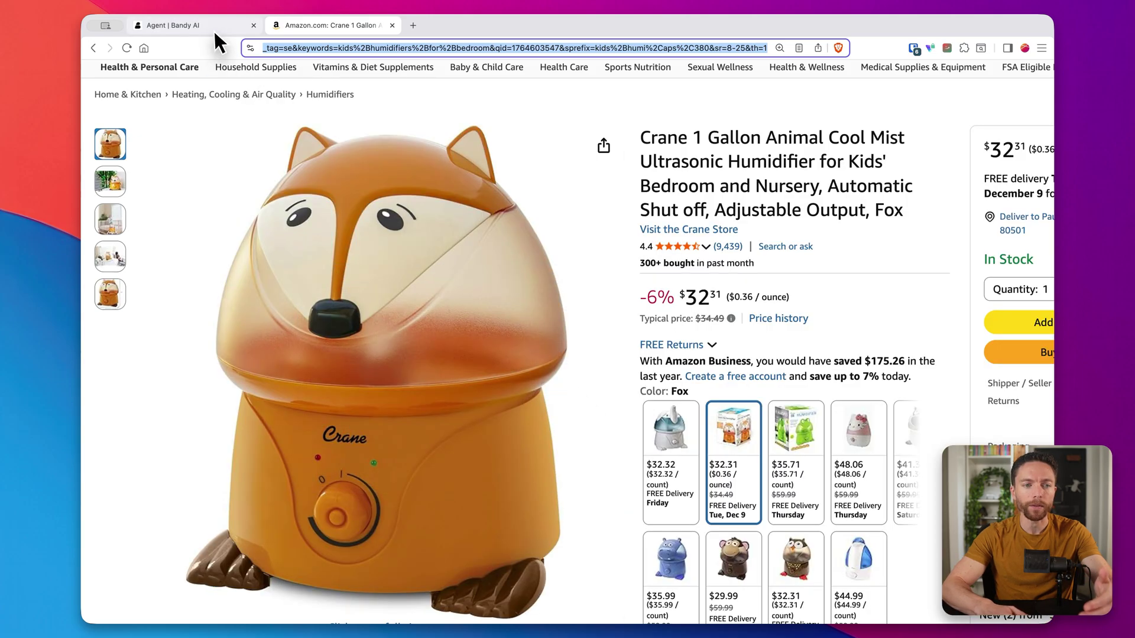
{"action": "left_click", "coordinate": [213, 27]}
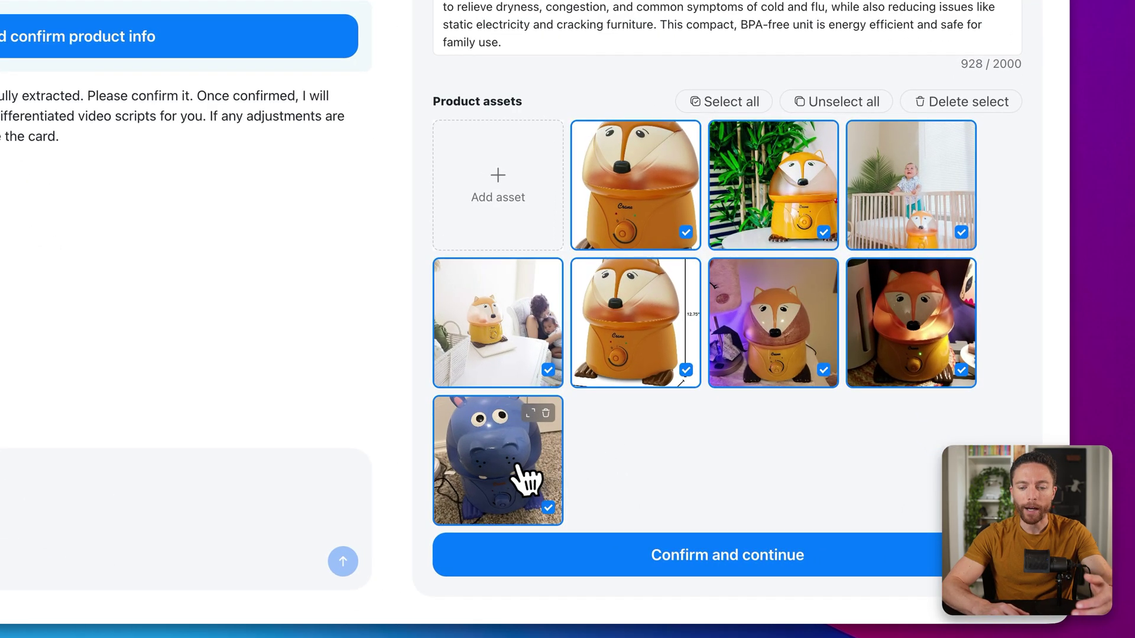
{"action": "left_click", "coordinate": [612, 508]}
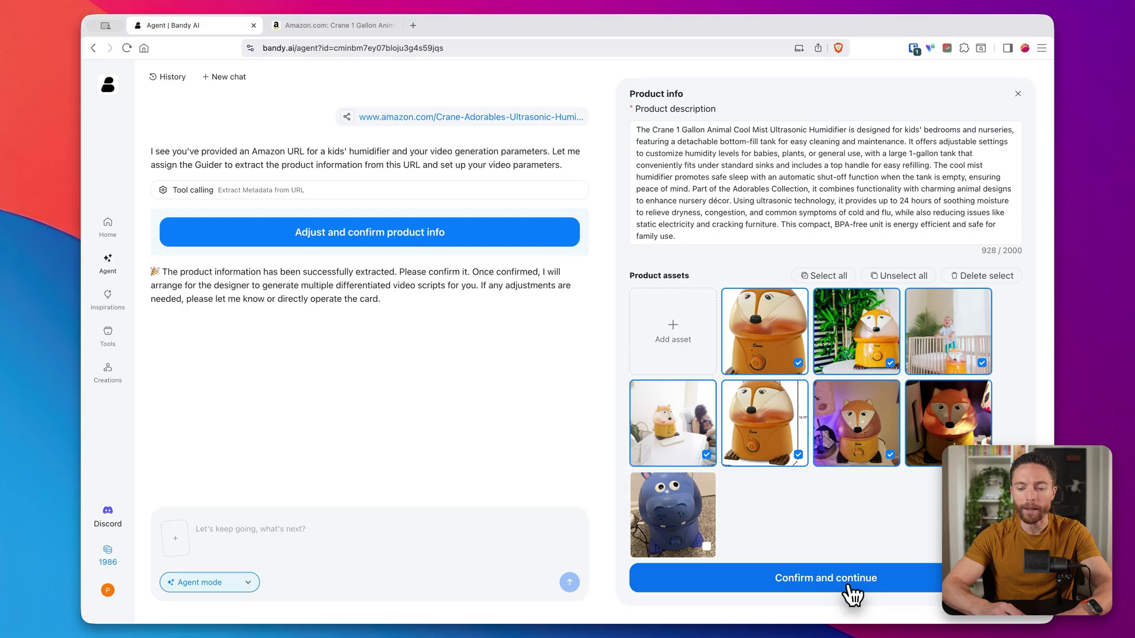
Step: Confirm the product info and read through the five generated video scripts
{"action": "left_click", "coordinate": [849, 588]}
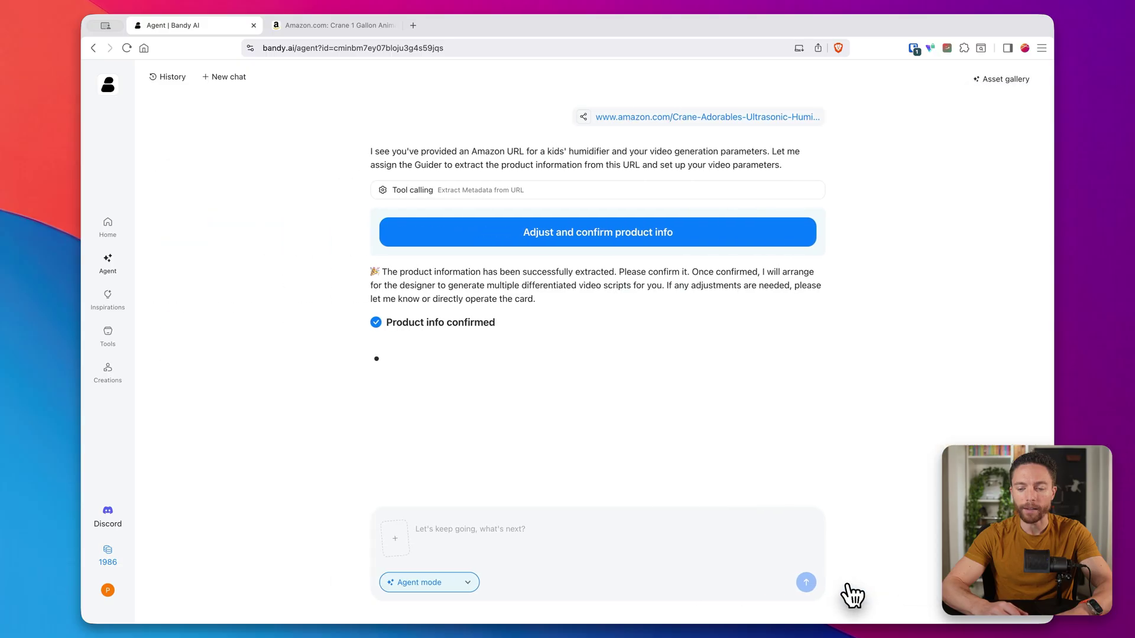
{"action": "scroll", "coordinate": [631, 272], "scroll_direction": "up", "scroll_amount": 3}
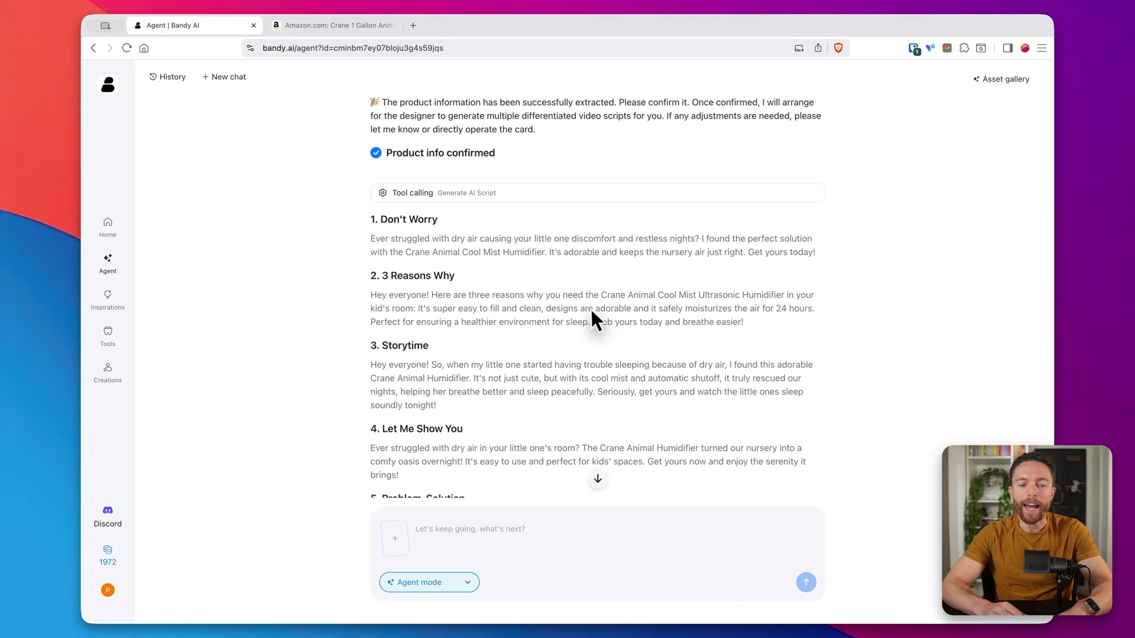
{"action": "scroll", "coordinate": [591, 310], "scroll_direction": "down", "scroll_amount": 3}
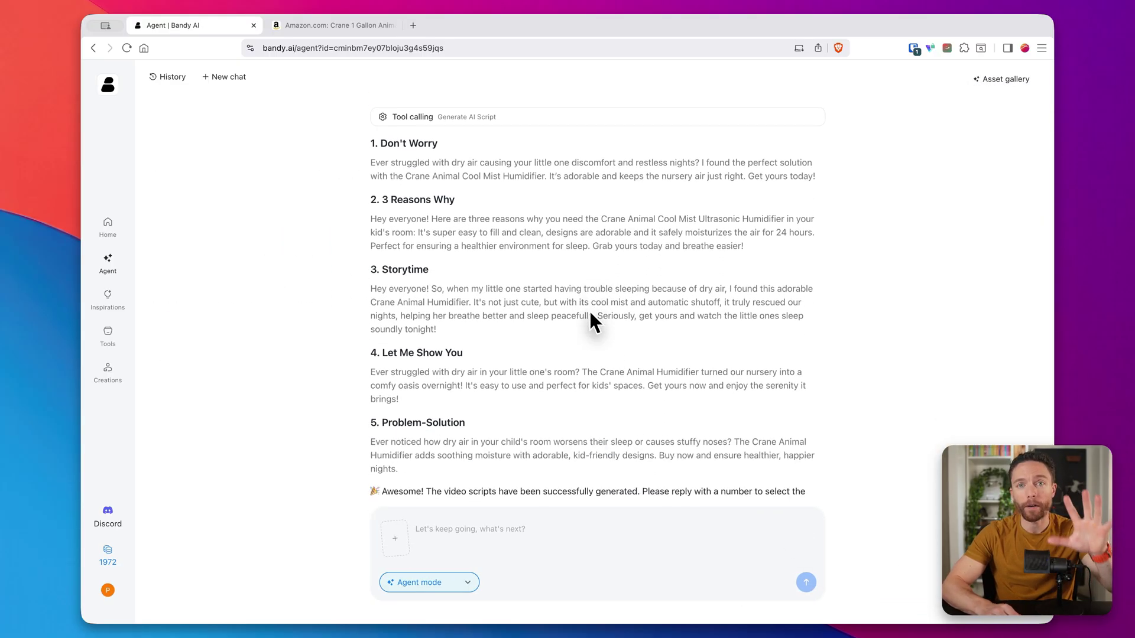
{"action": "scroll", "coordinate": [589, 313], "scroll_direction": "down", "scroll_amount": 1}
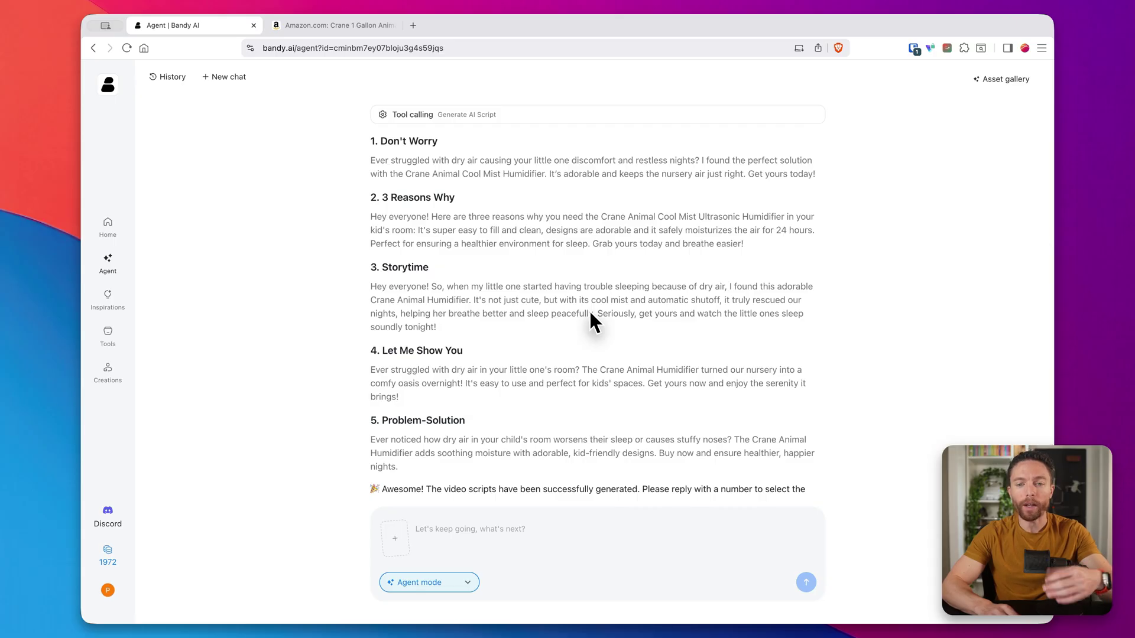
{"action": "scroll", "coordinate": [588, 309], "scroll_direction": "down", "scroll_amount": 2}
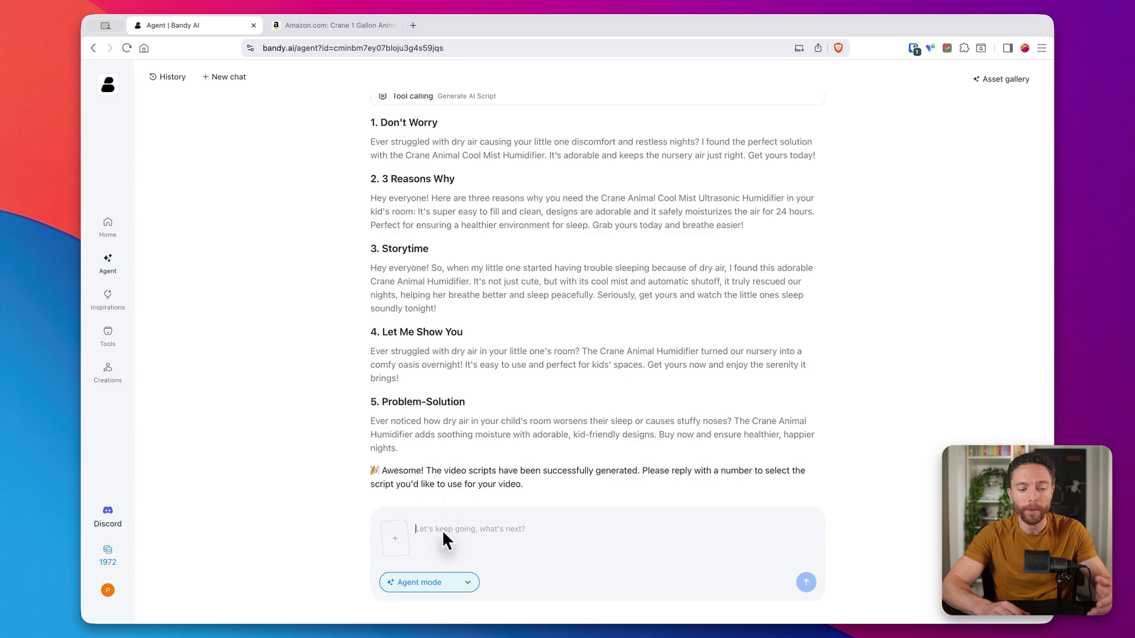
Step: Send 3 in the chat to choose the Storytime script
{"action": "type", "text": "3"}
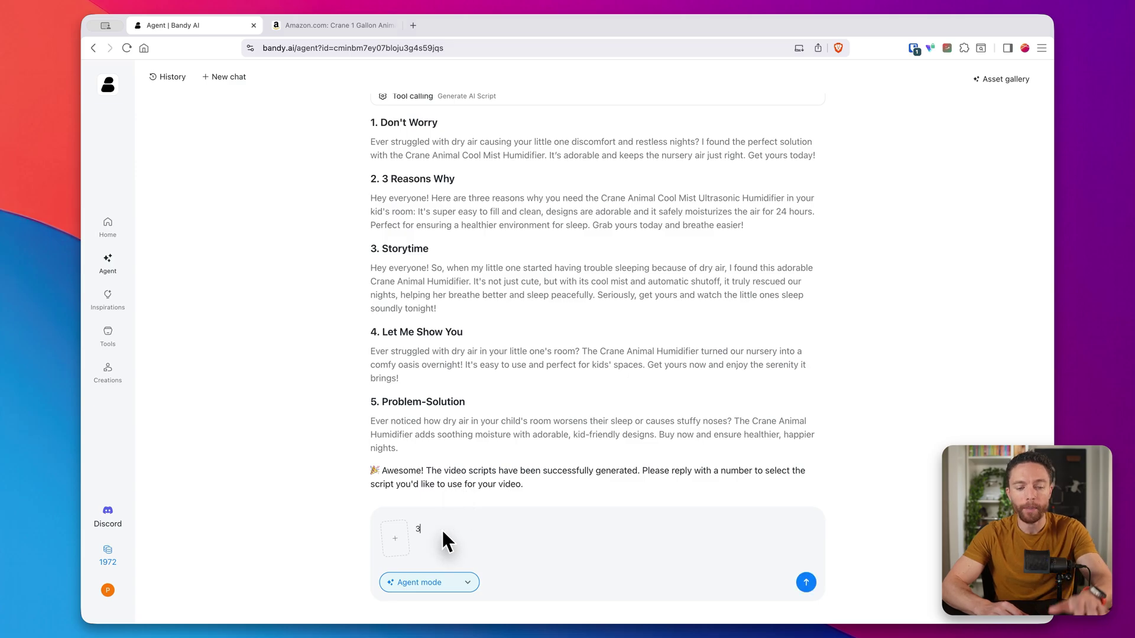
{"action": "left_click", "coordinate": [808, 573]}
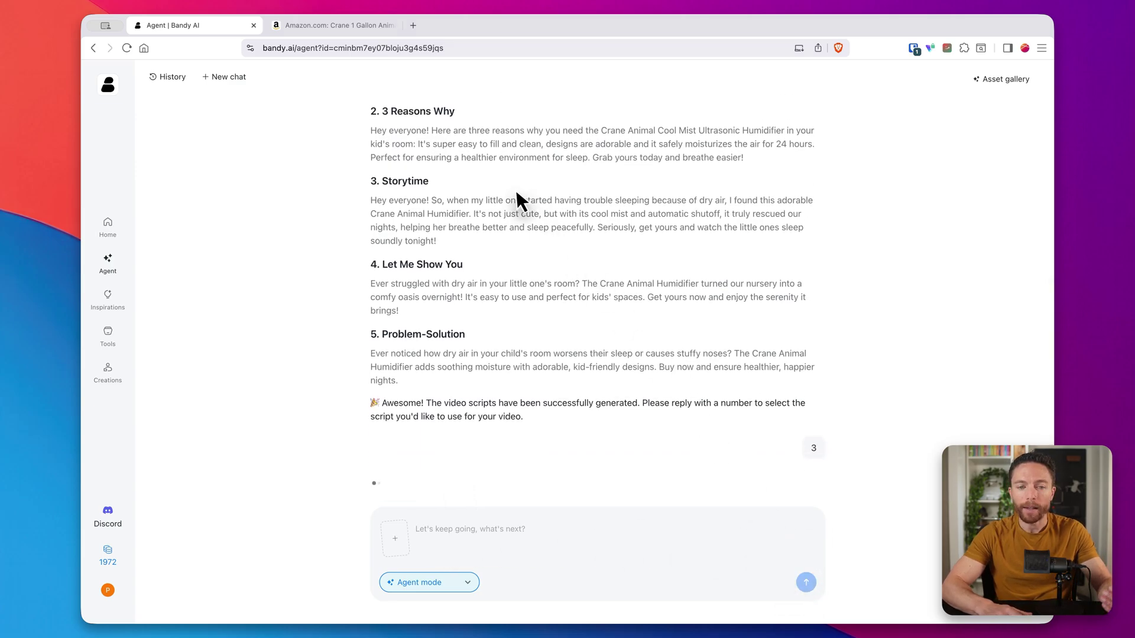
{"action": "left_click_drag", "start_coordinate": [397, 199], "coordinate": [514, 256]}
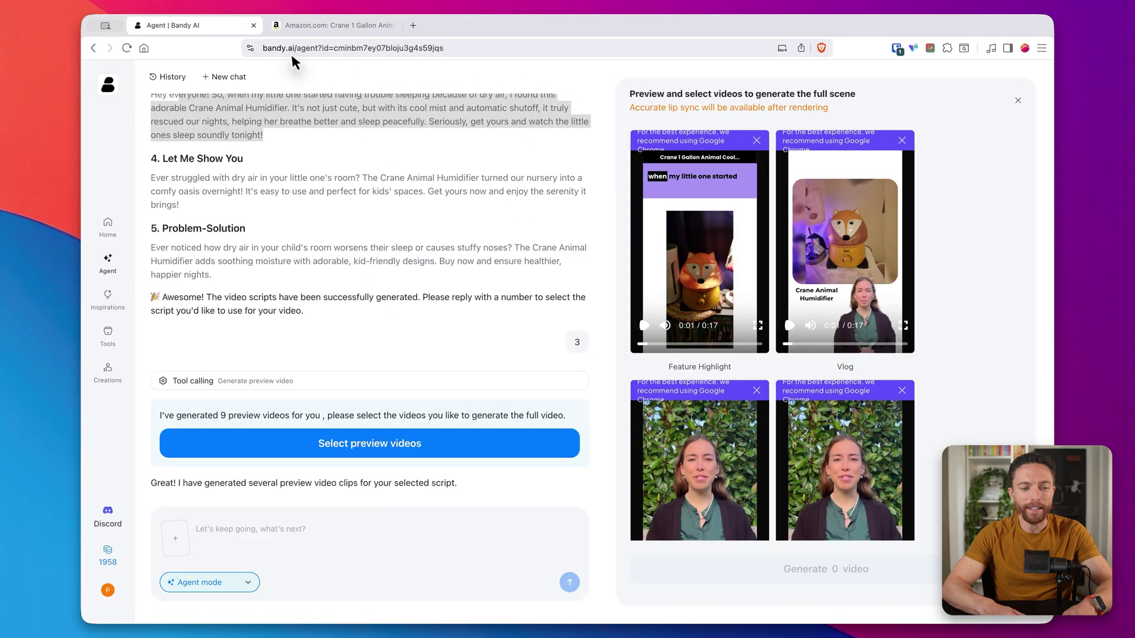
Step: Scan the preview clips and play, then pause, the Vlog clip
{"action": "scroll", "coordinate": [800, 326], "scroll_direction": "down", "scroll_amount": 1}
{"action": "scroll", "coordinate": [800, 326], "scroll_direction": "down", "scroll_amount": 8}
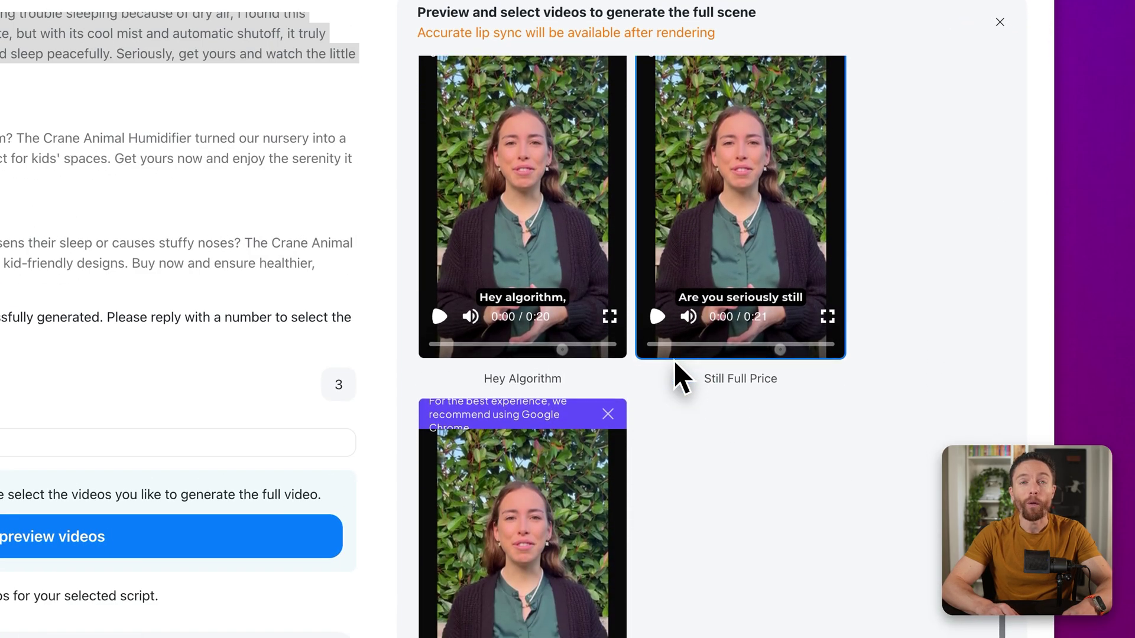
{"action": "scroll", "coordinate": [674, 360], "scroll_direction": "down", "scroll_amount": 2}
{"action": "scroll", "coordinate": [673, 361], "scroll_direction": "up", "scroll_amount": 5}
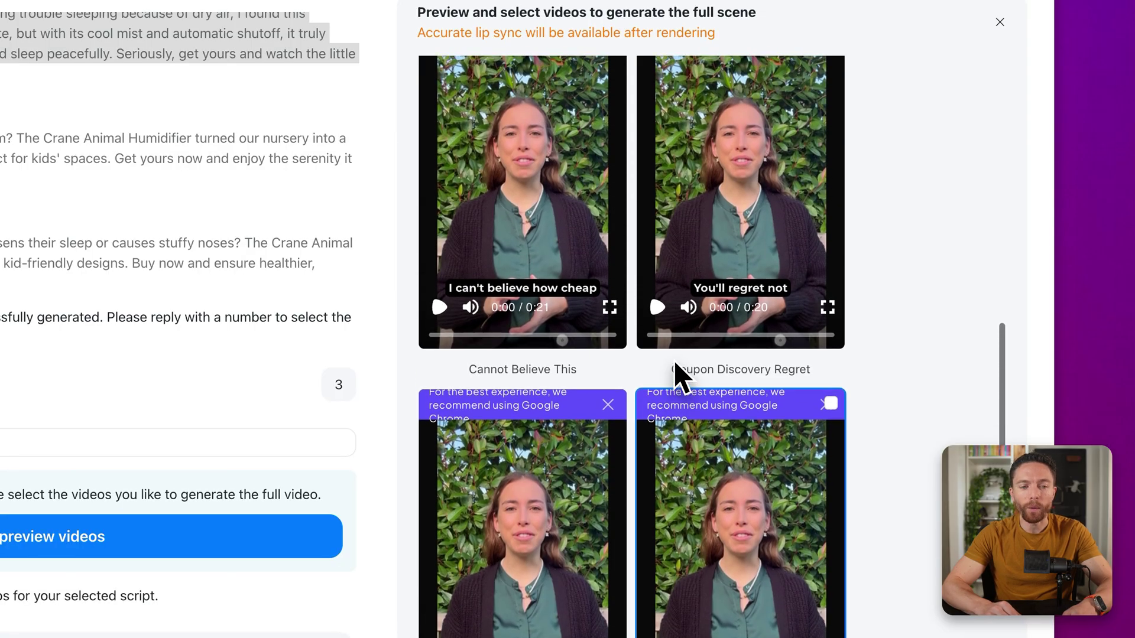
{"action": "scroll", "coordinate": [674, 361], "scroll_direction": "up", "scroll_amount": 1}
{"action": "left_click", "coordinate": [673, 361]}
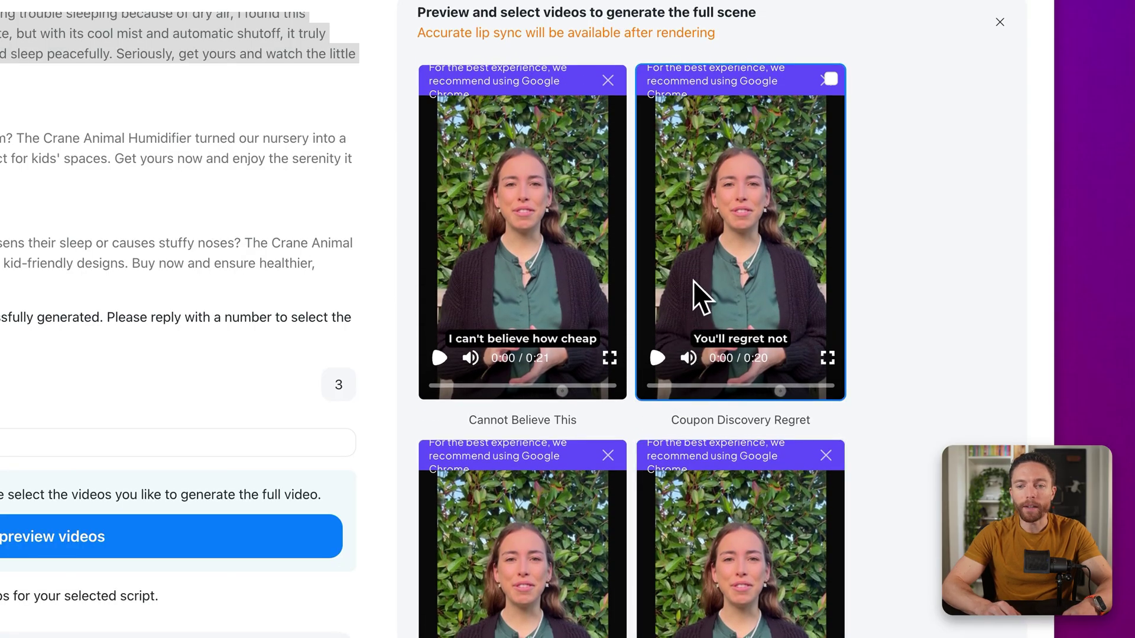
{"action": "scroll", "coordinate": [692, 281], "scroll_direction": "up", "scroll_amount": 1}
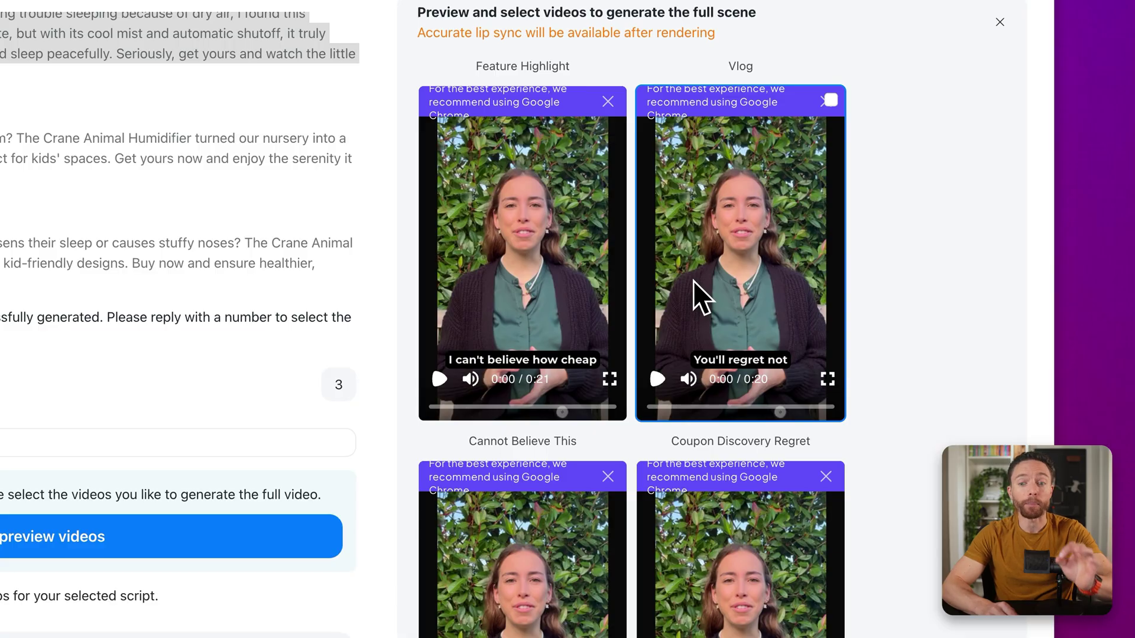
{"action": "left_click", "coordinate": [656, 379]}
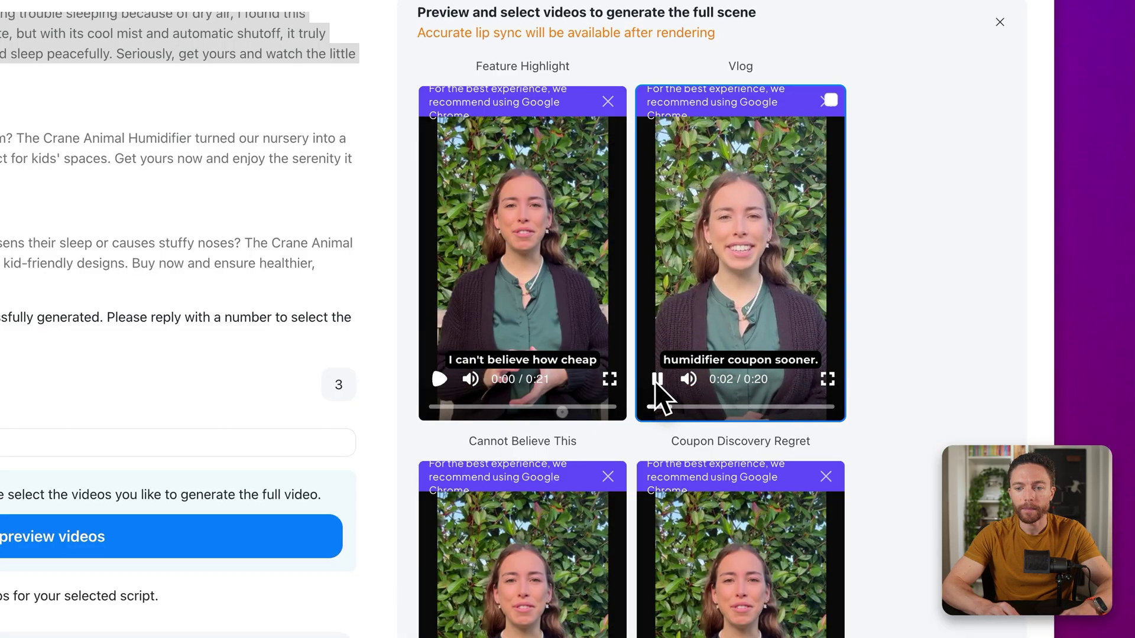
{"action": "left_click", "coordinate": [658, 380]}
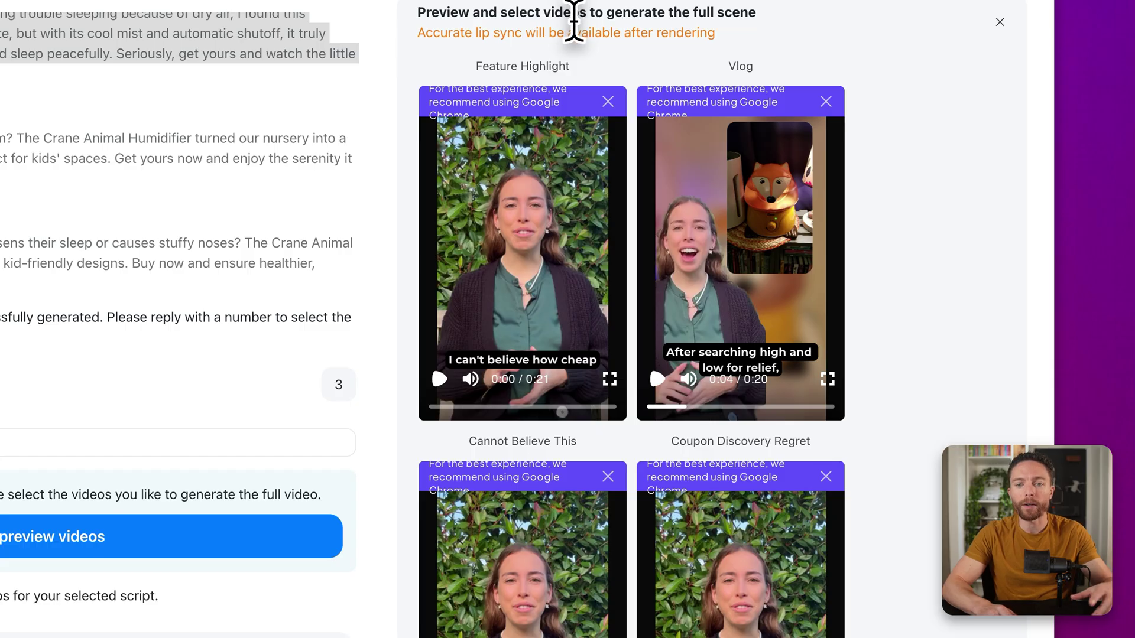
Step: Play the Hey Algorithm clip, skipping ahead to the nursery footage, then pause it
{"action": "scroll", "coordinate": [572, 278], "scroll_direction": "down", "scroll_amount": 3}
{"action": "scroll", "coordinate": [569, 304], "scroll_direction": "down", "scroll_amount": 4}
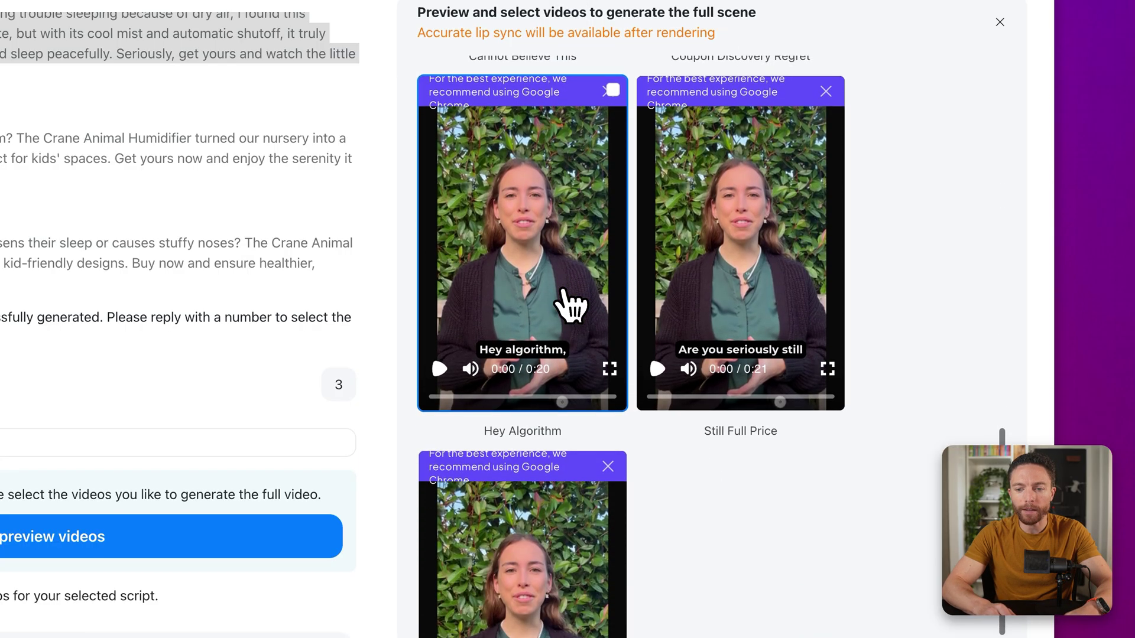
{"action": "left_click", "coordinate": [439, 359]}
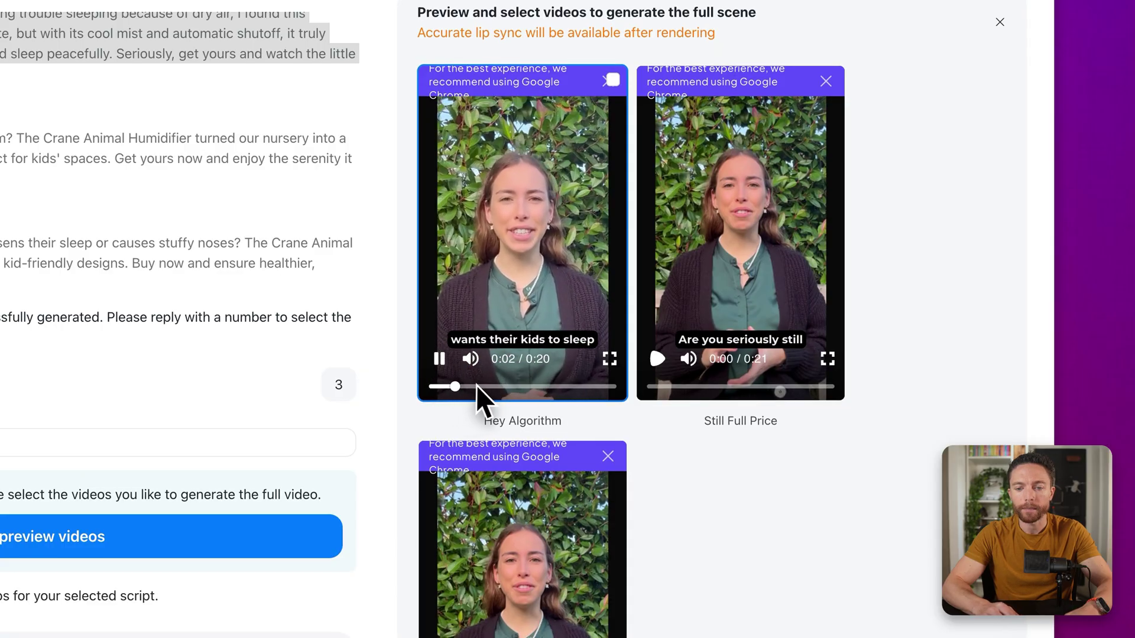
{"action": "left_click", "coordinate": [479, 386]}
{"action": "left_click", "coordinate": [532, 386]}
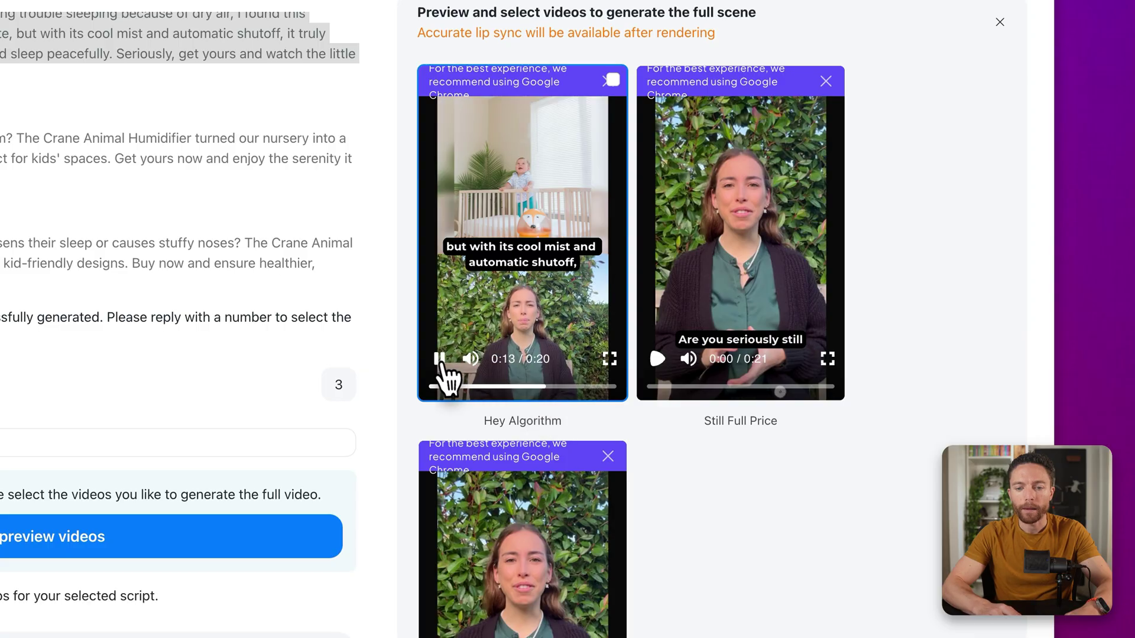
{"action": "left_click", "coordinate": [439, 358]}
{"action": "scroll", "coordinate": [532, 299], "scroll_direction": "up", "scroll_amount": 2}
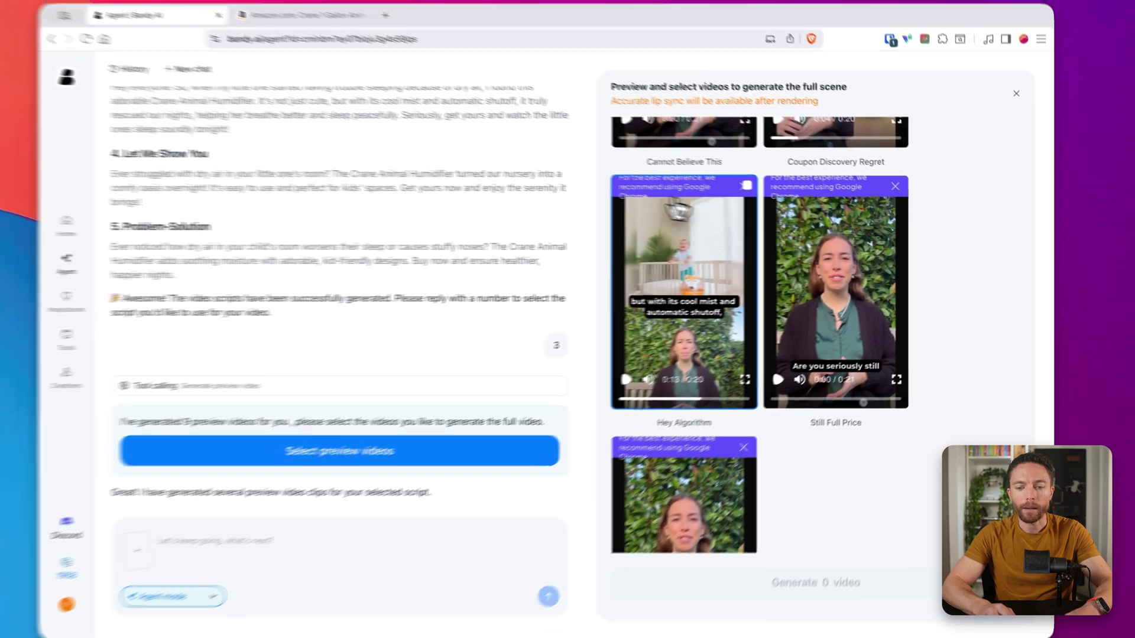
Step: Select the Hey Algorithm and Still Full Price clips and generate the 2 videos
{"action": "left_click", "coordinate": [563, 206]}
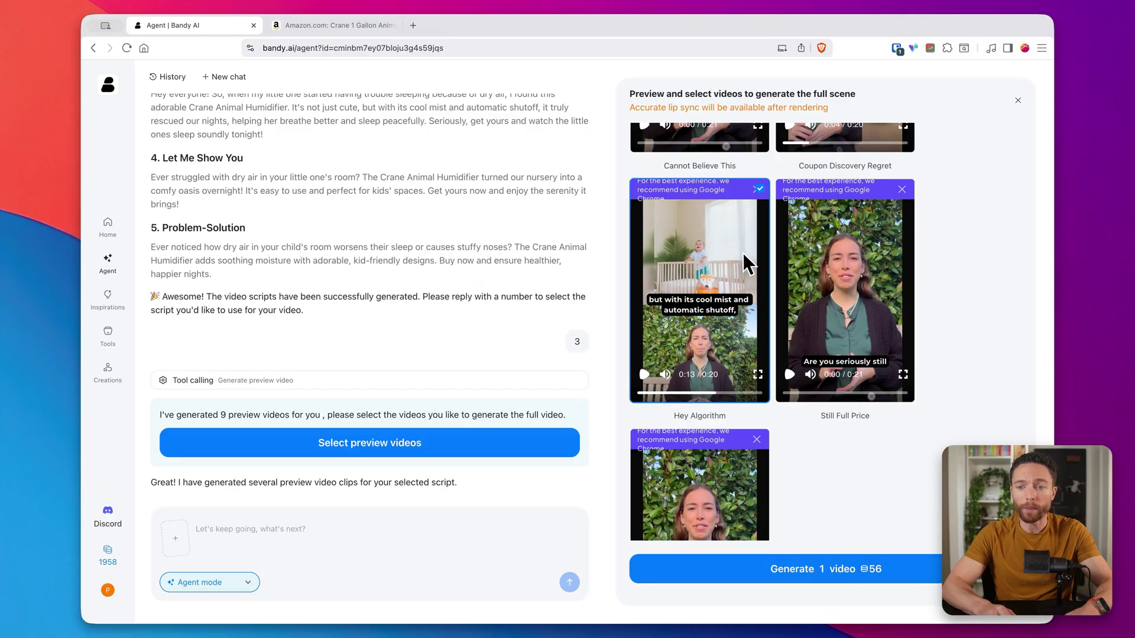
{"action": "left_click", "coordinate": [829, 277]}
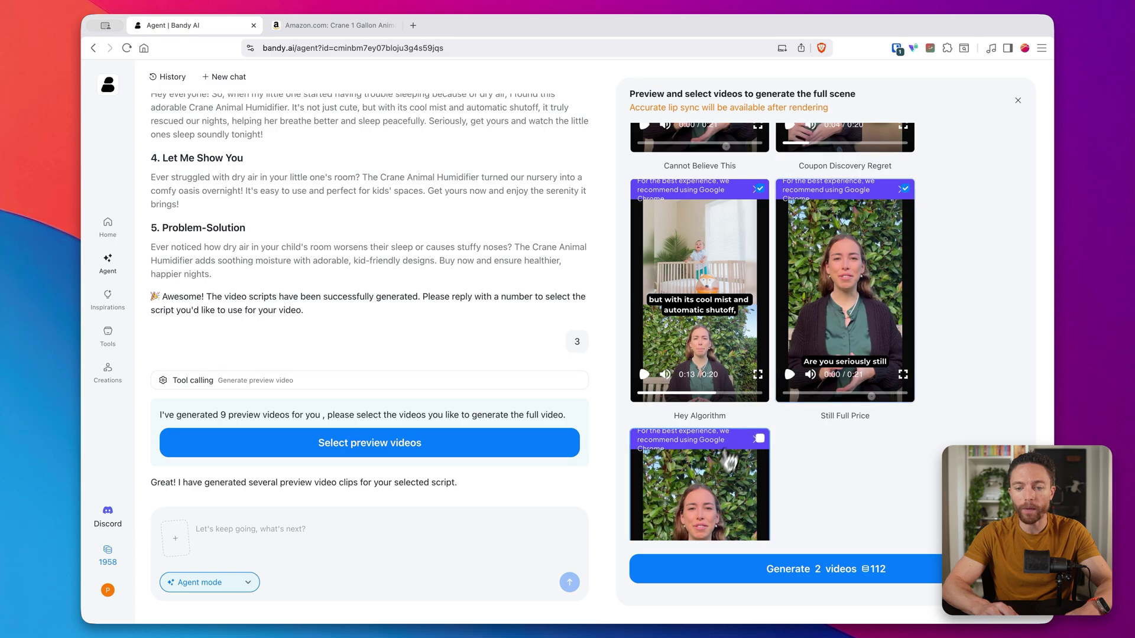
{"action": "left_click", "coordinate": [717, 469]}
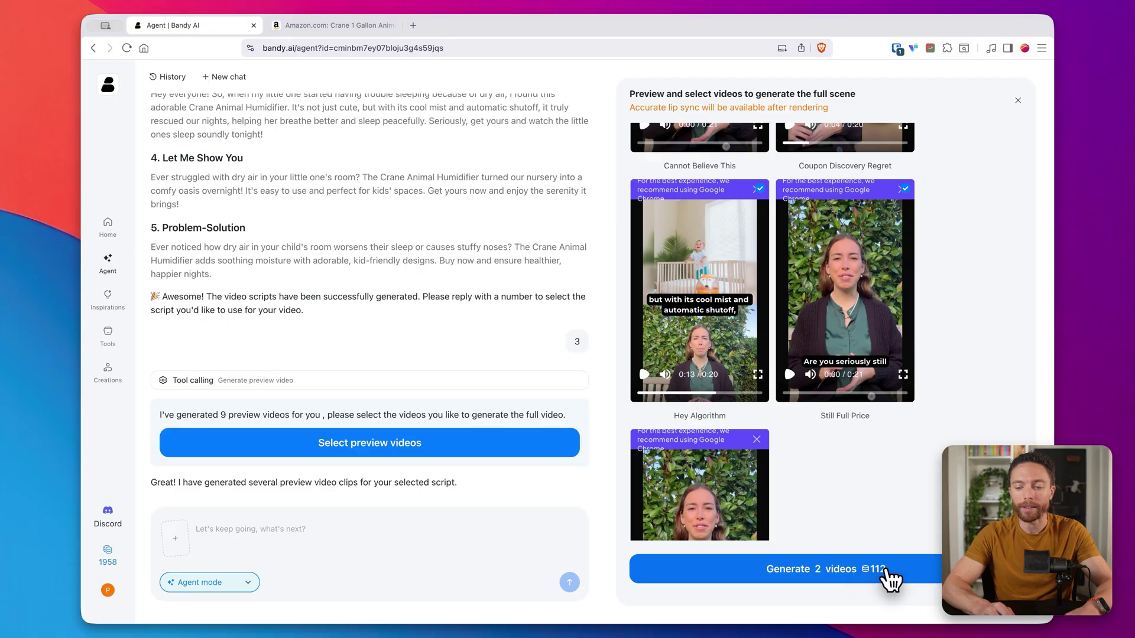
{"action": "left_click", "coordinate": [885, 569]}
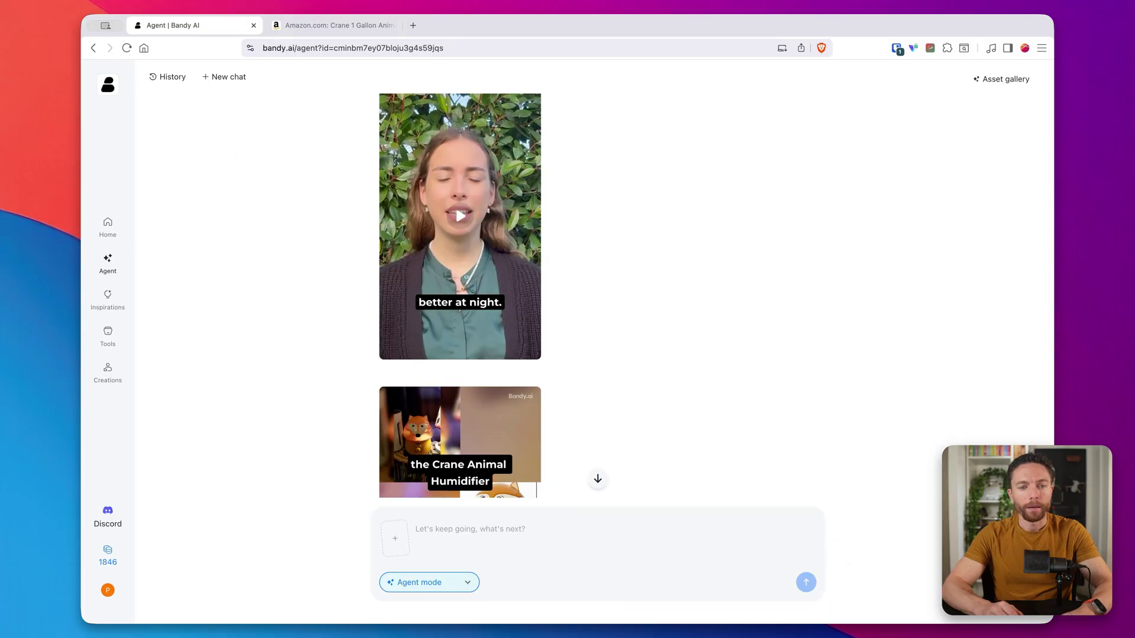
{"action": "scroll", "coordinate": [455, 282], "scroll_direction": "up", "scroll_amount": 2}
{"action": "scroll", "coordinate": [455, 282], "scroll_direction": "down", "scroll_amount": 5}
{"action": "scroll", "coordinate": [496, 295], "scroll_direction": "up", "scroll_amount": 5}
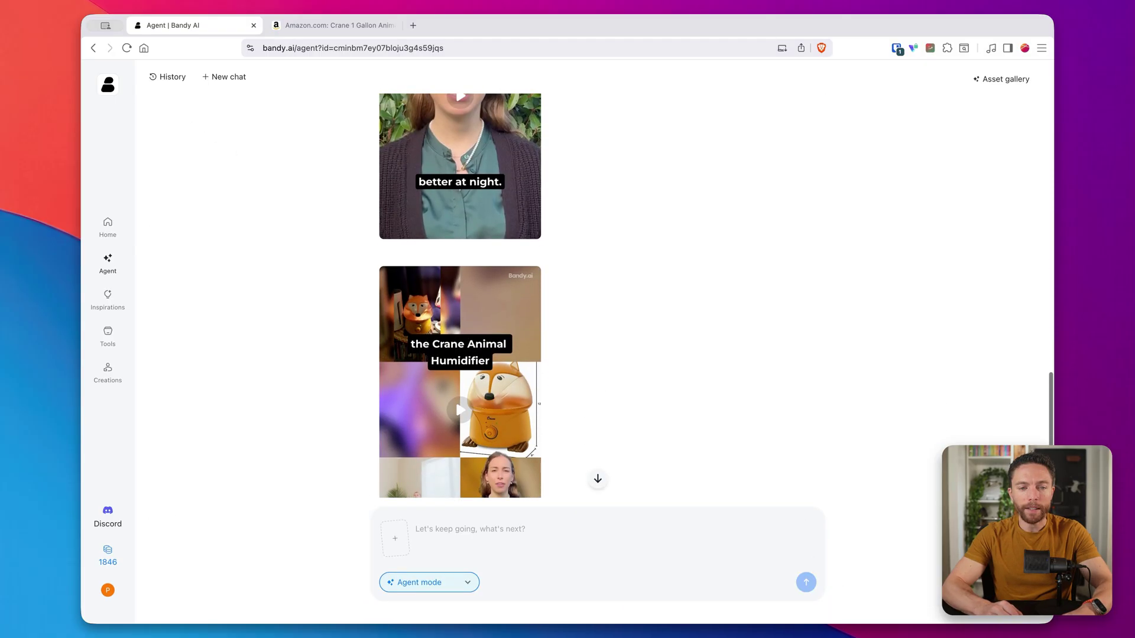
Step: Open the first rendered 20-second humidifier ad in the Asset gallery and play it to 0:06
{"action": "left_click", "coordinate": [497, 296]}
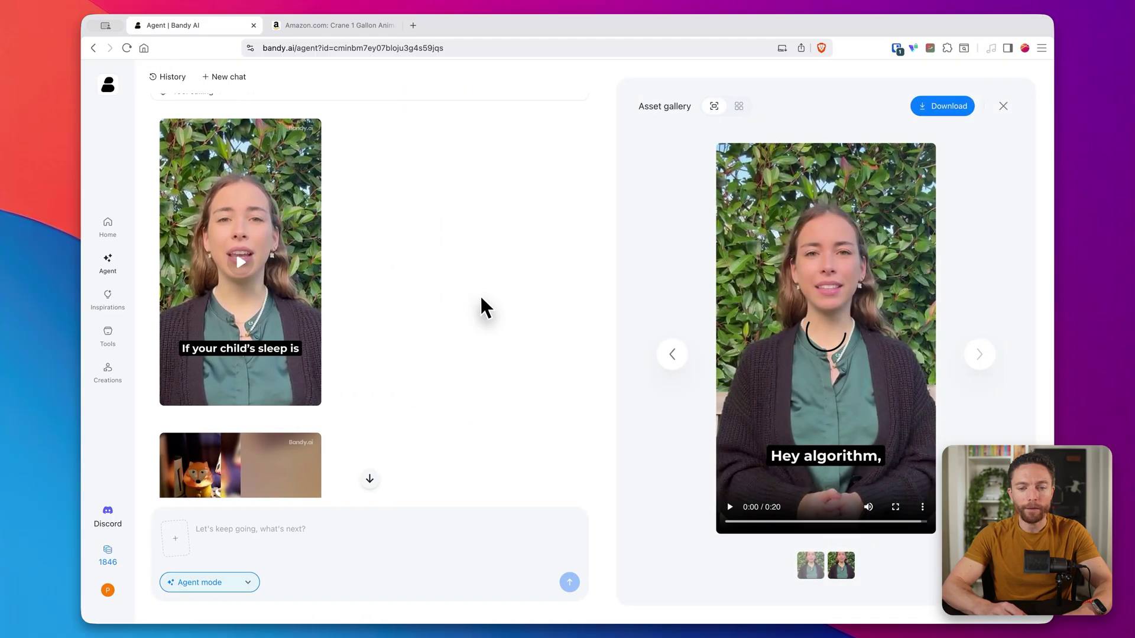
{"action": "left_click", "coordinate": [729, 507]}
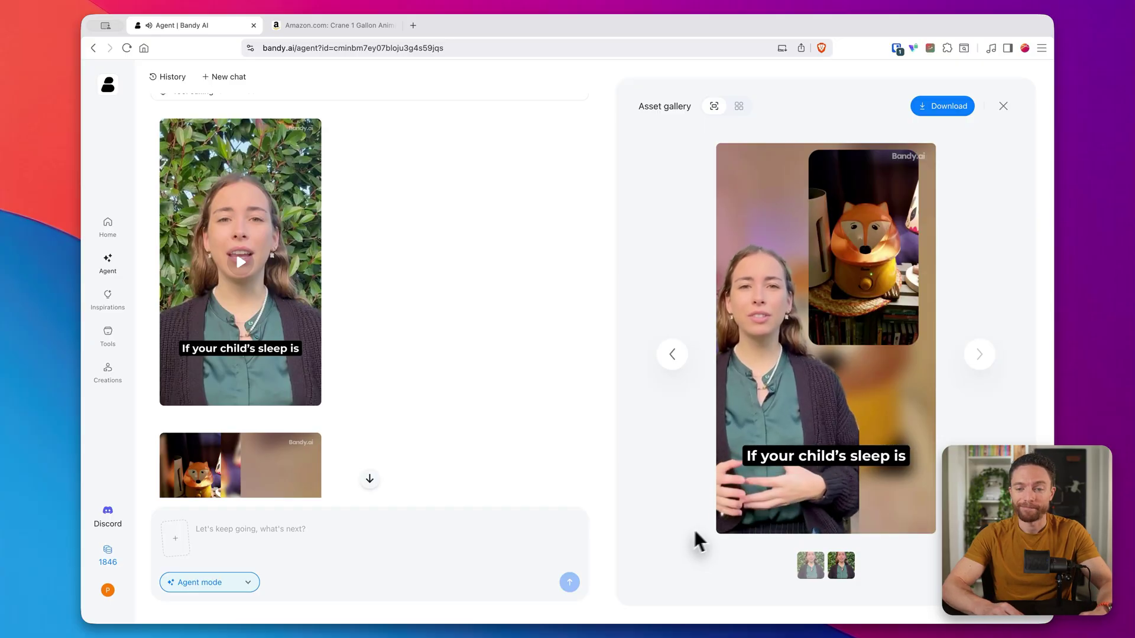
{"action": "left_click", "coordinate": [732, 510]}
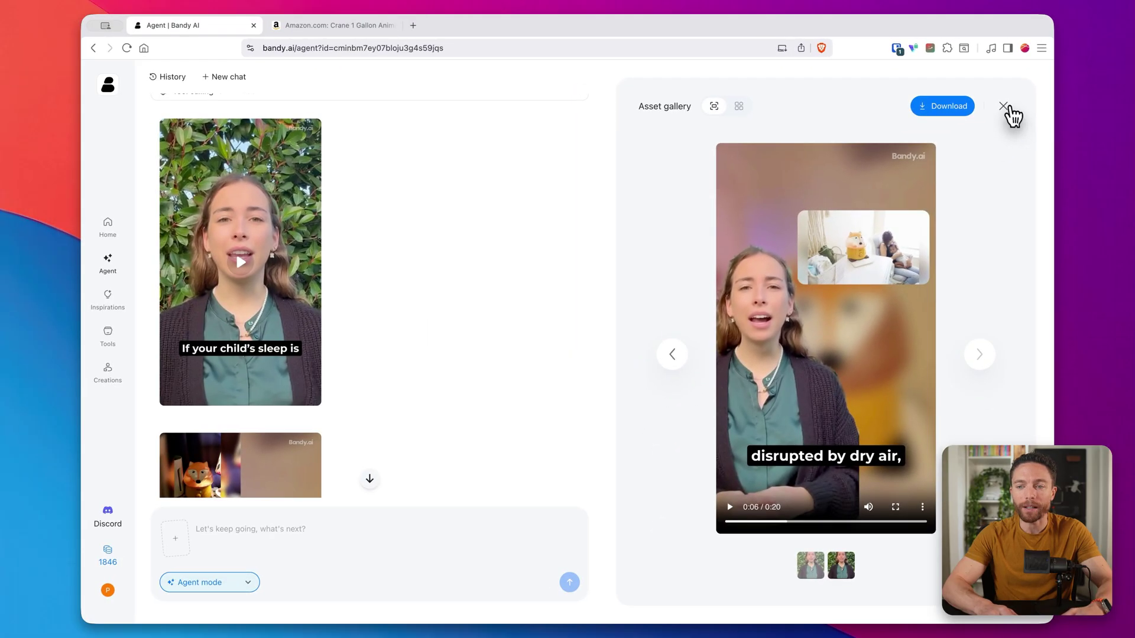
Step: Close the gallery, then open and play the fox humidifier collage ad, pausing partway
{"action": "left_click", "coordinate": [977, 152]}
{"action": "scroll", "coordinate": [624, 290], "scroll_direction": "down", "scroll_amount": 2}
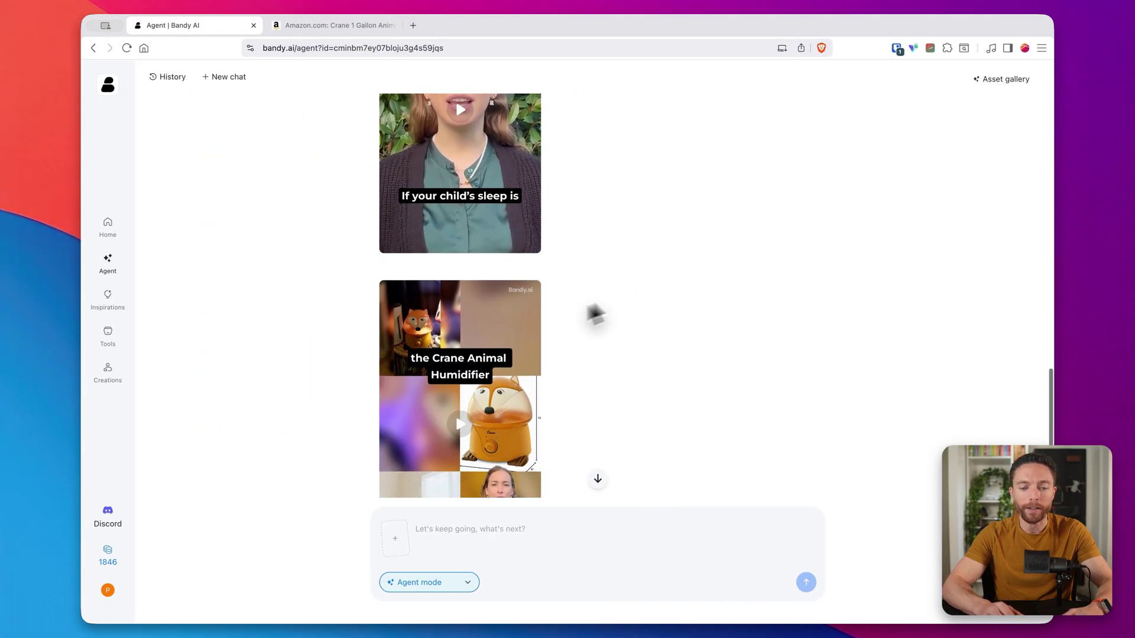
{"action": "left_click", "coordinate": [437, 361]}
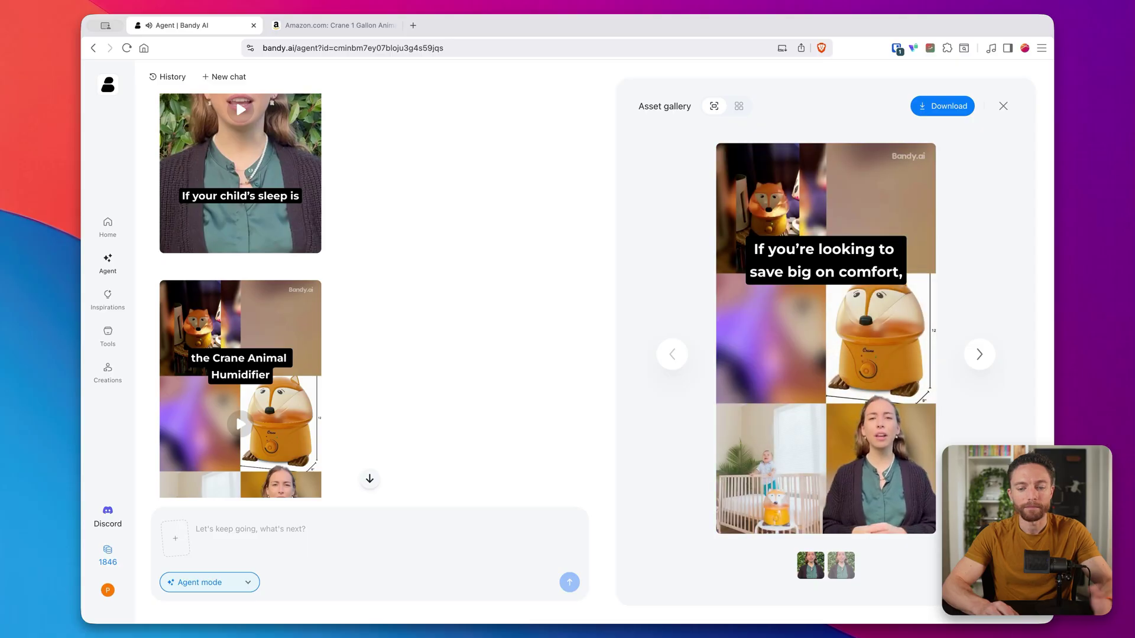
{"action": "left_click", "coordinate": [725, 509]}
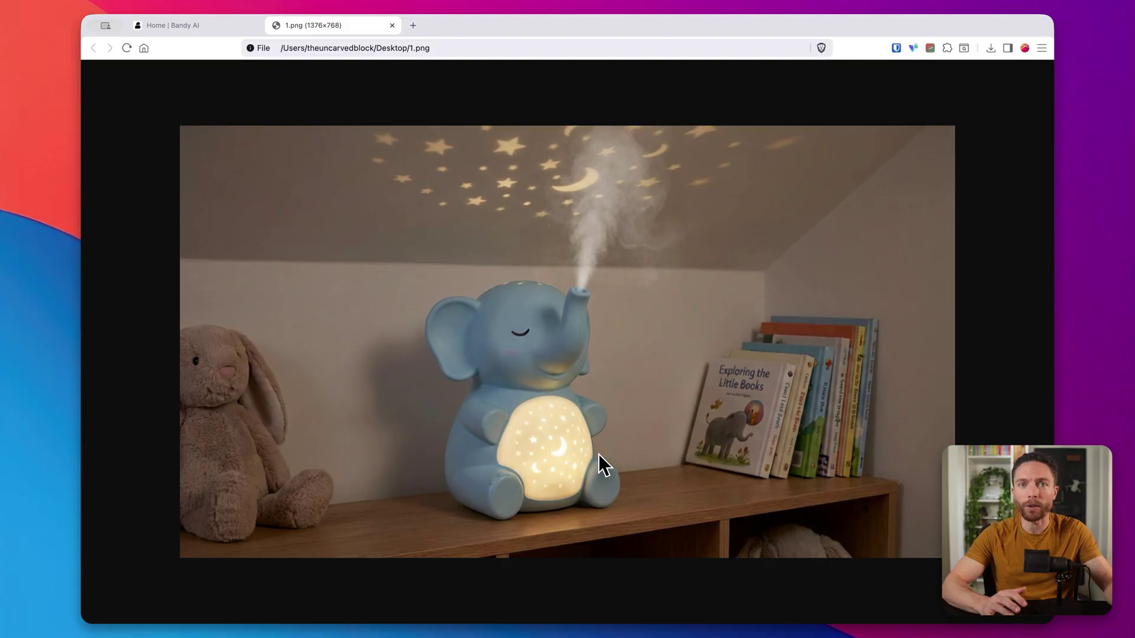
Step: On the Home page, switch to Assets and upload the 1.png elephant humidifier photo
{"action": "left_click", "coordinate": [226, 28]}
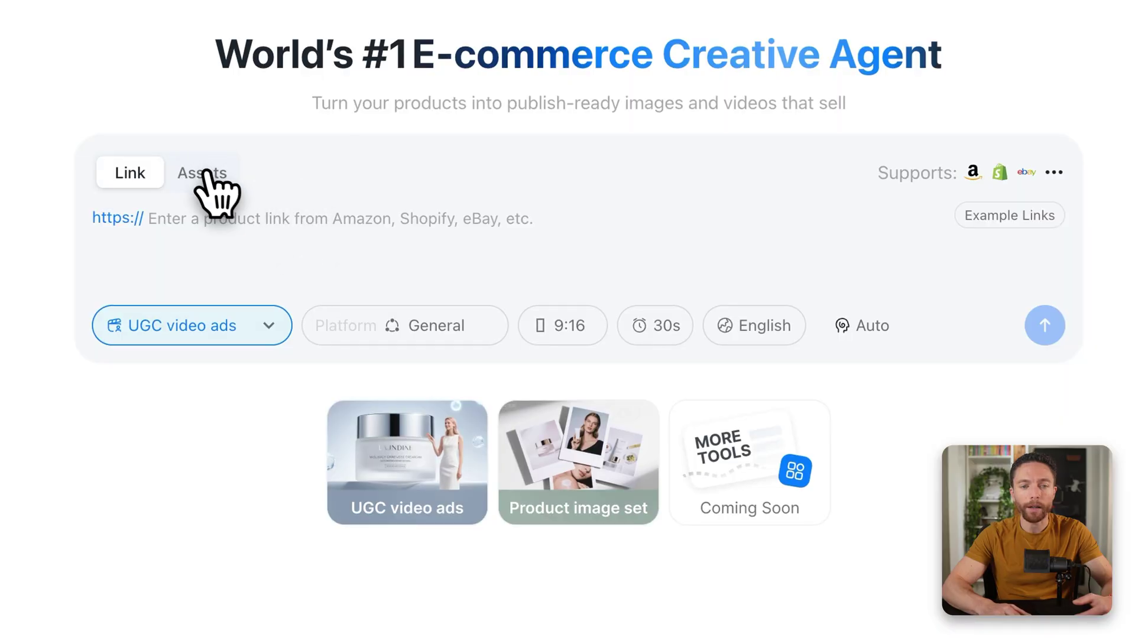
{"action": "left_click", "coordinate": [207, 173]}
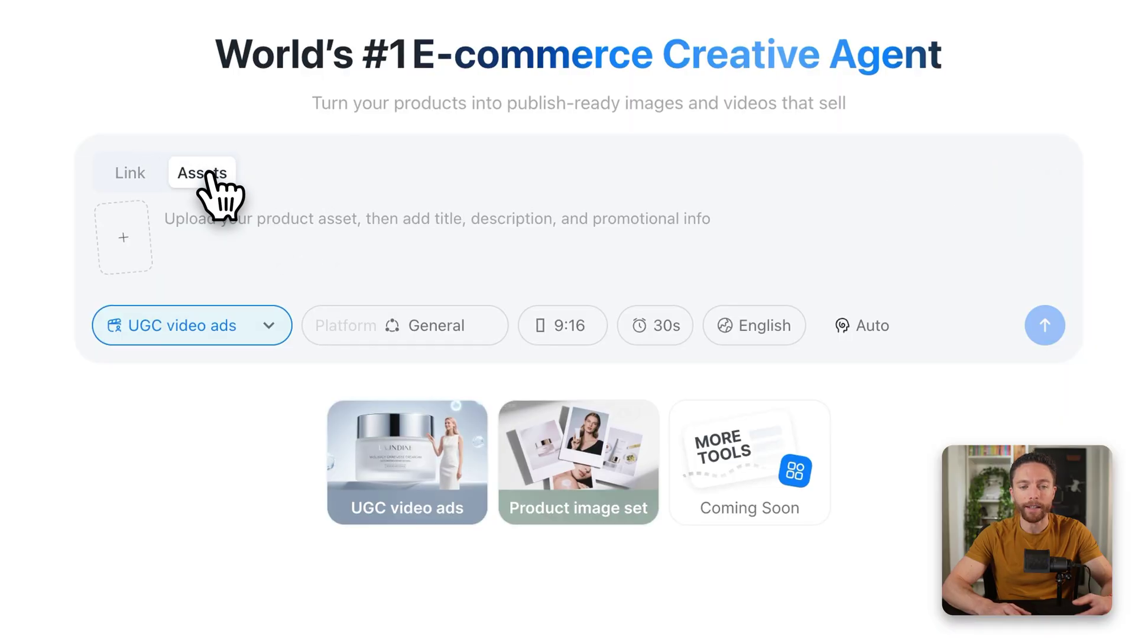
{"action": "left_click", "coordinate": [132, 232]}
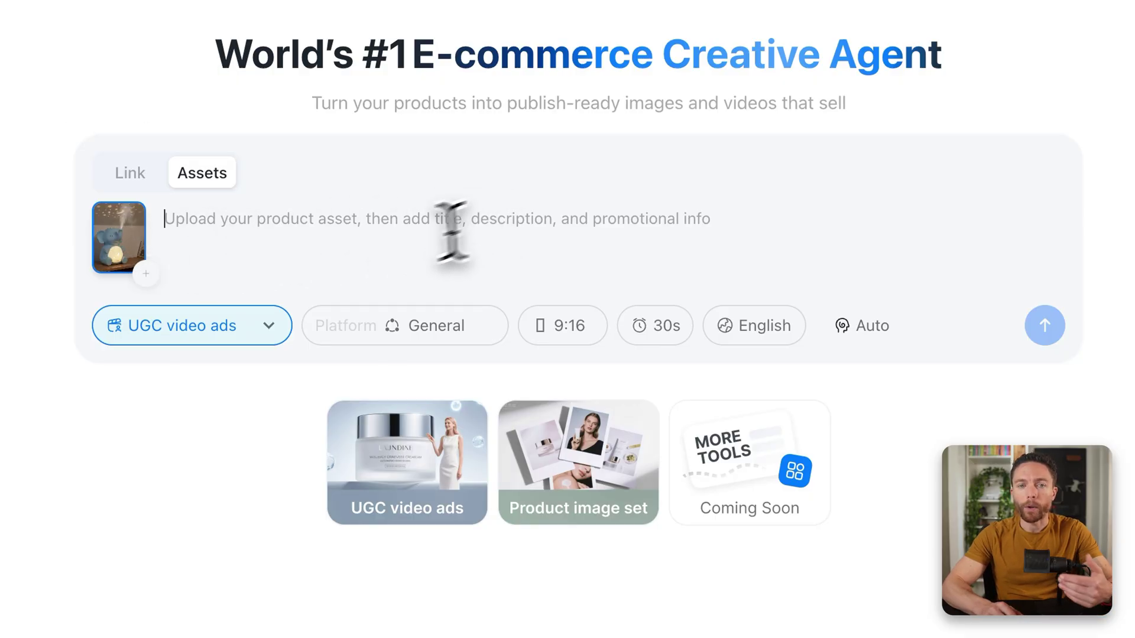
Step: Keep UGC video ads, set length to 15 seconds, and paste the product description
{"action": "left_click", "coordinate": [260, 333]}
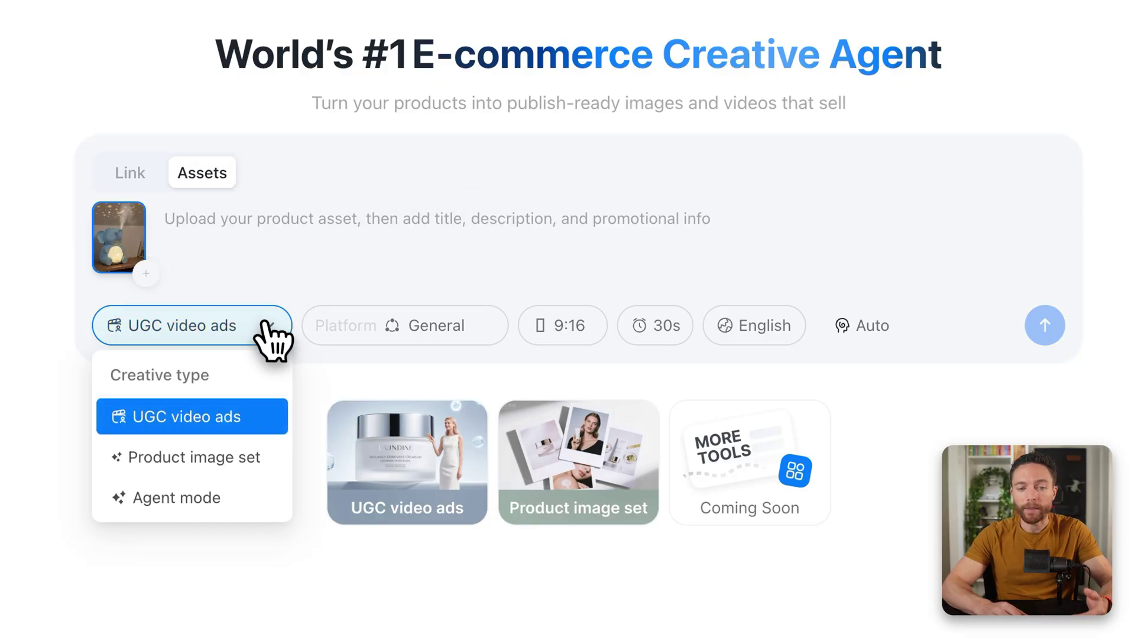
{"action": "left_click", "coordinate": [217, 417]}
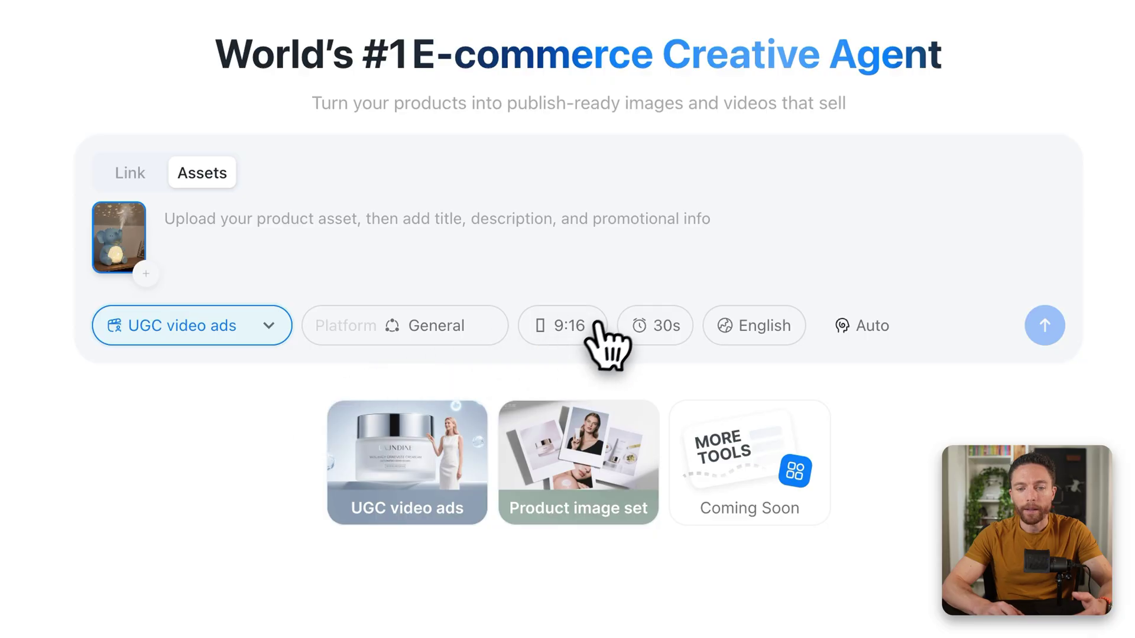
{"action": "left_click", "coordinate": [440, 335]}
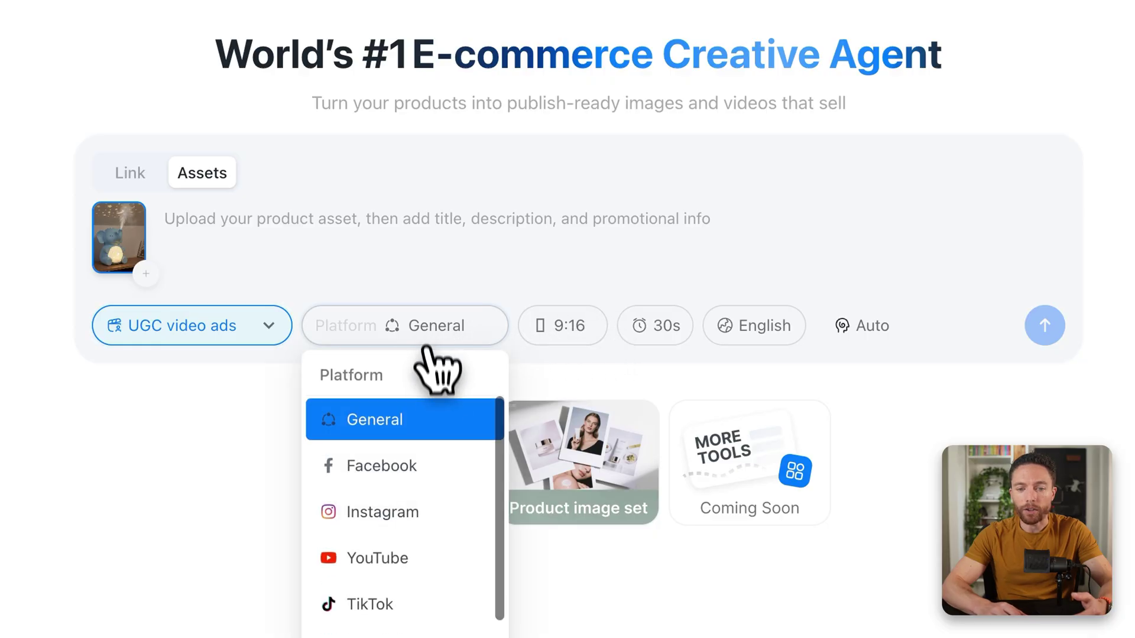
{"action": "left_click", "coordinate": [680, 336]}
{"action": "left_click", "coordinate": [673, 385]}
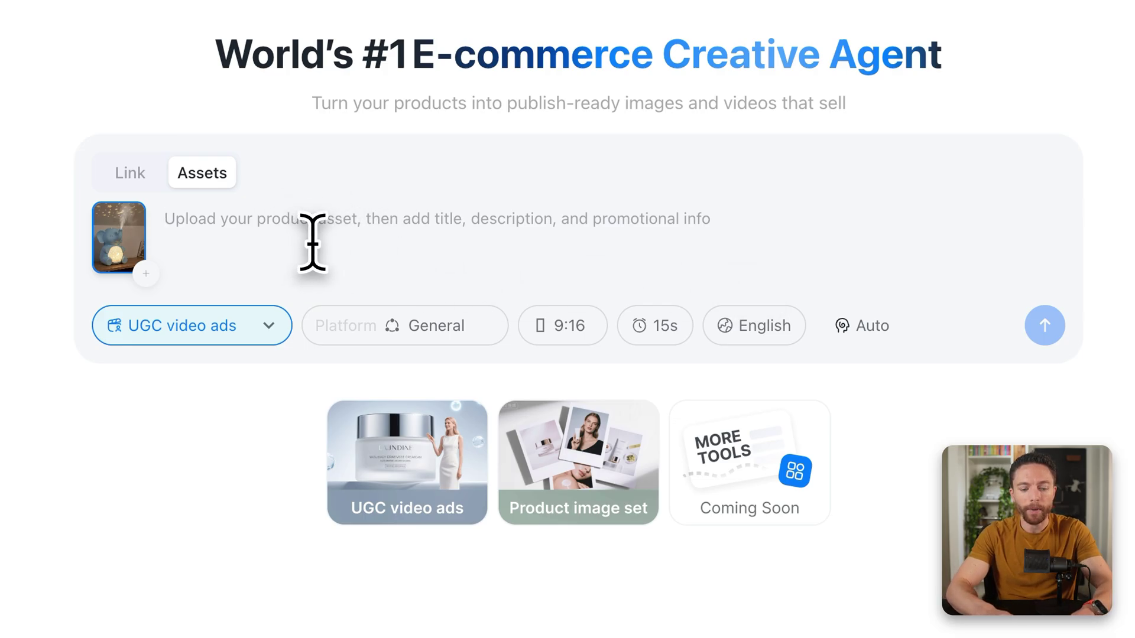
{"action": "key", "text": "super+v"}
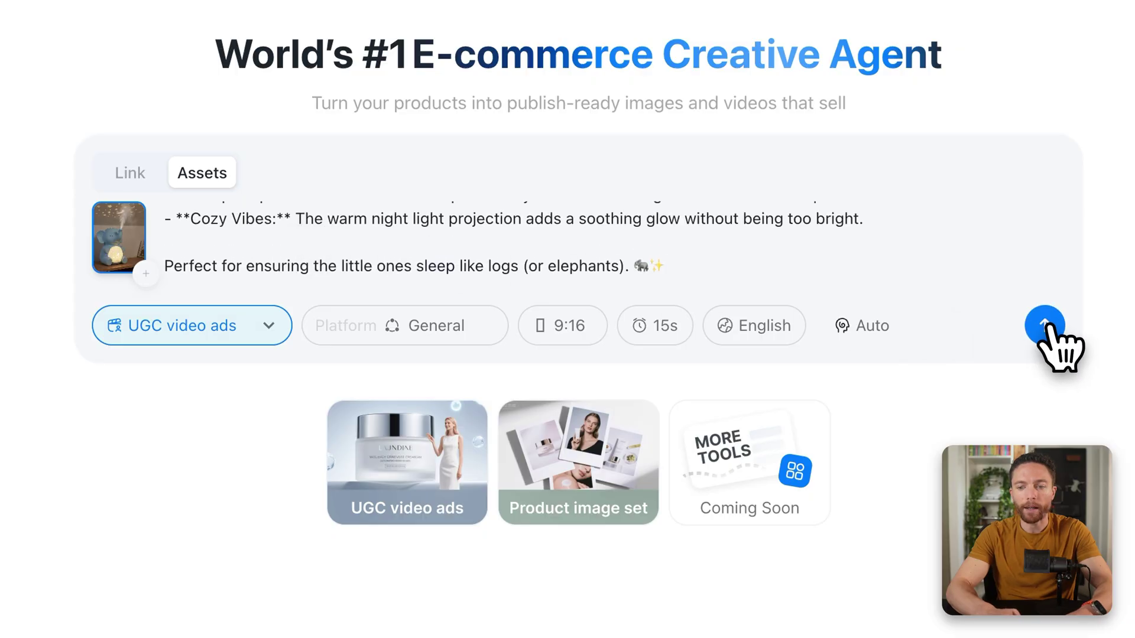
Step: Send the elephant ad request, confirm the extracted product info, and choose script 5, Discovery
{"action": "left_click", "coordinate": [1044, 324]}
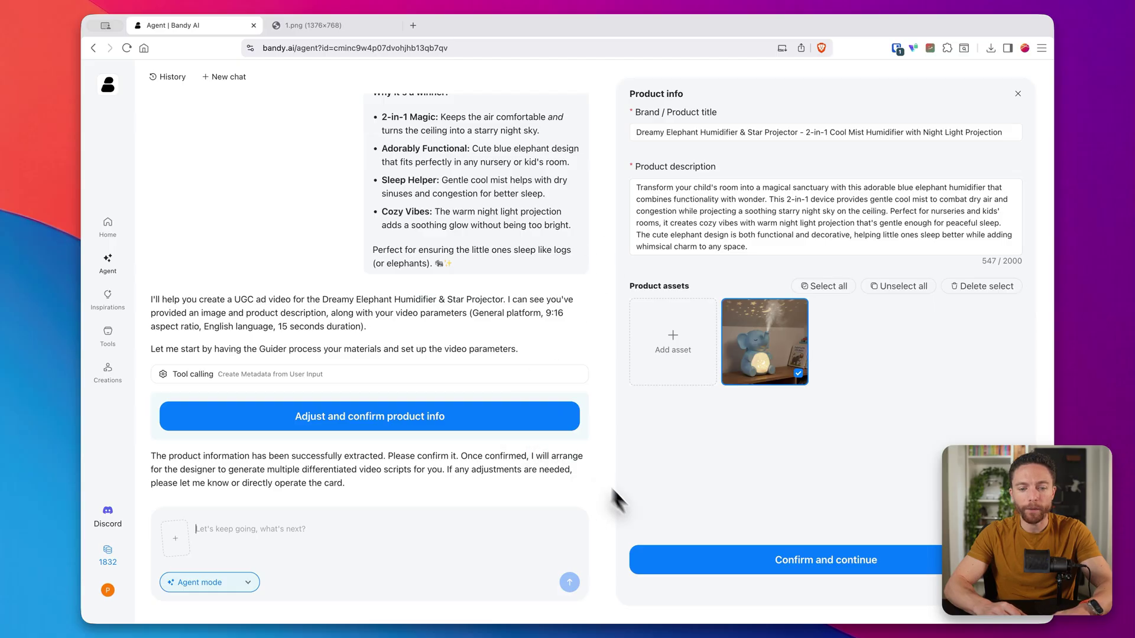
{"action": "left_click", "coordinate": [757, 564]}
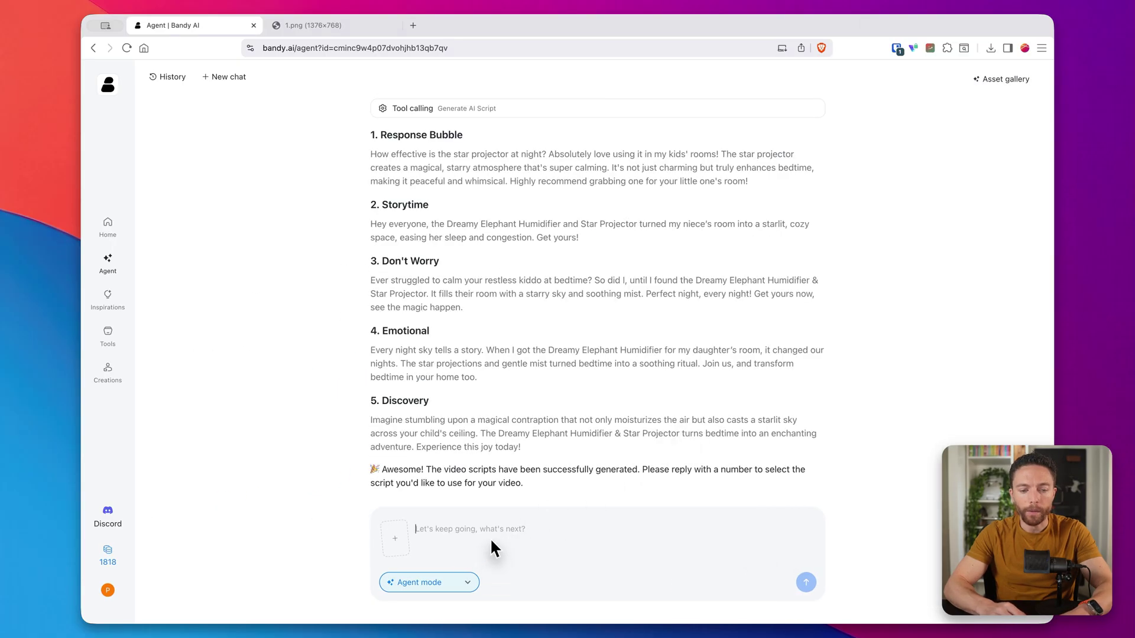
{"action": "type", "text": "5"}
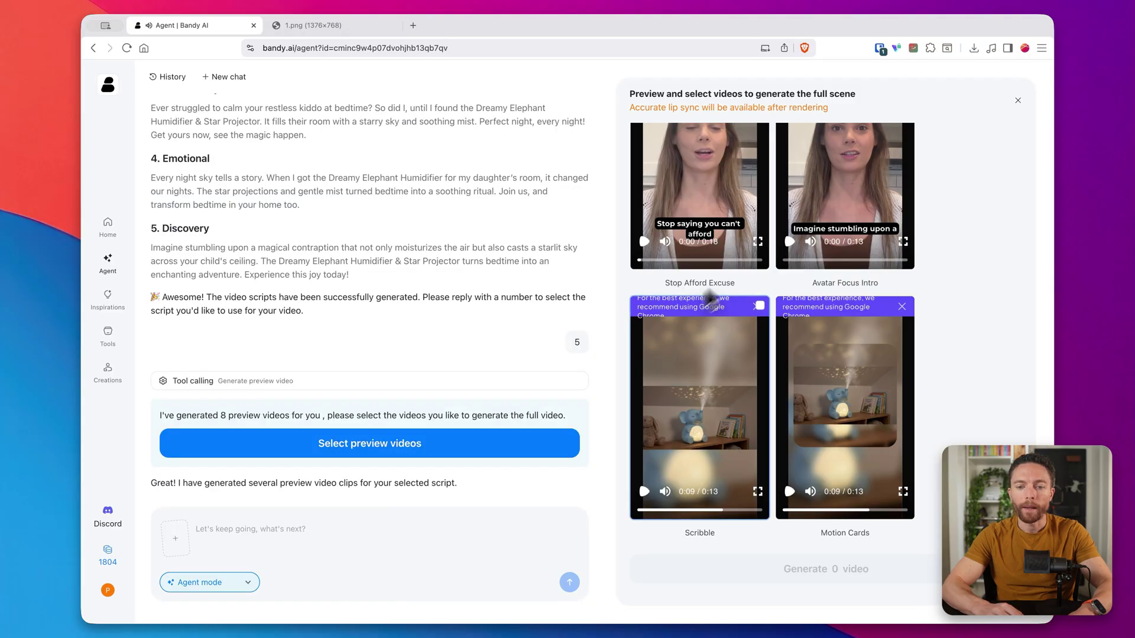
{"action": "left_click", "coordinate": [665, 358]}
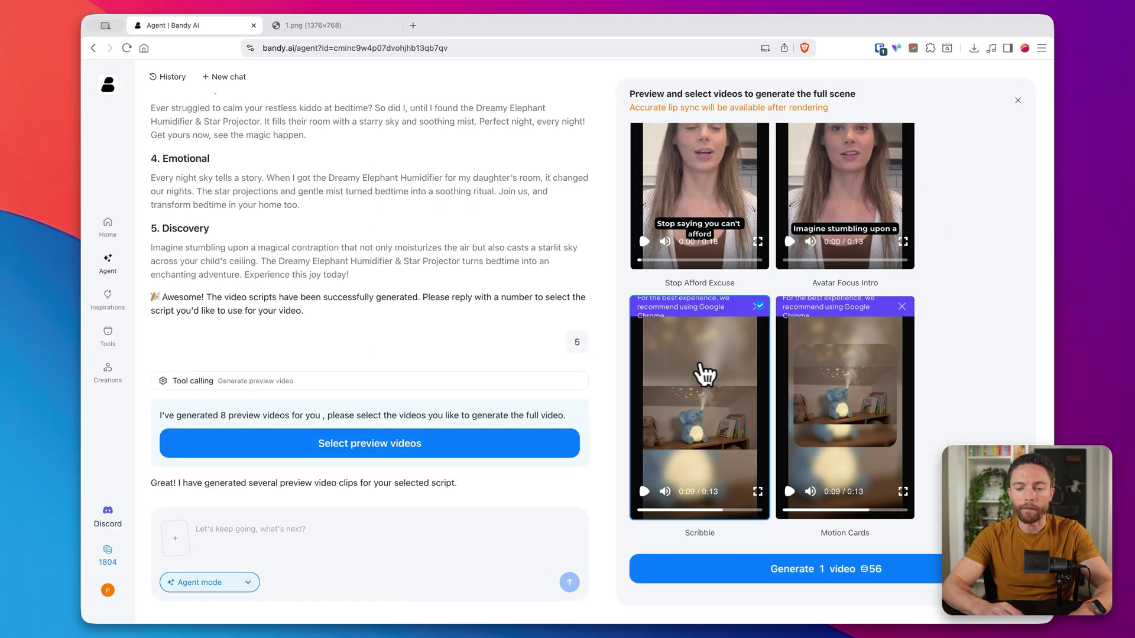
Step: Generate the 13-second elephant humidifier video and play it back from the start
{"action": "left_click", "coordinate": [820, 568]}
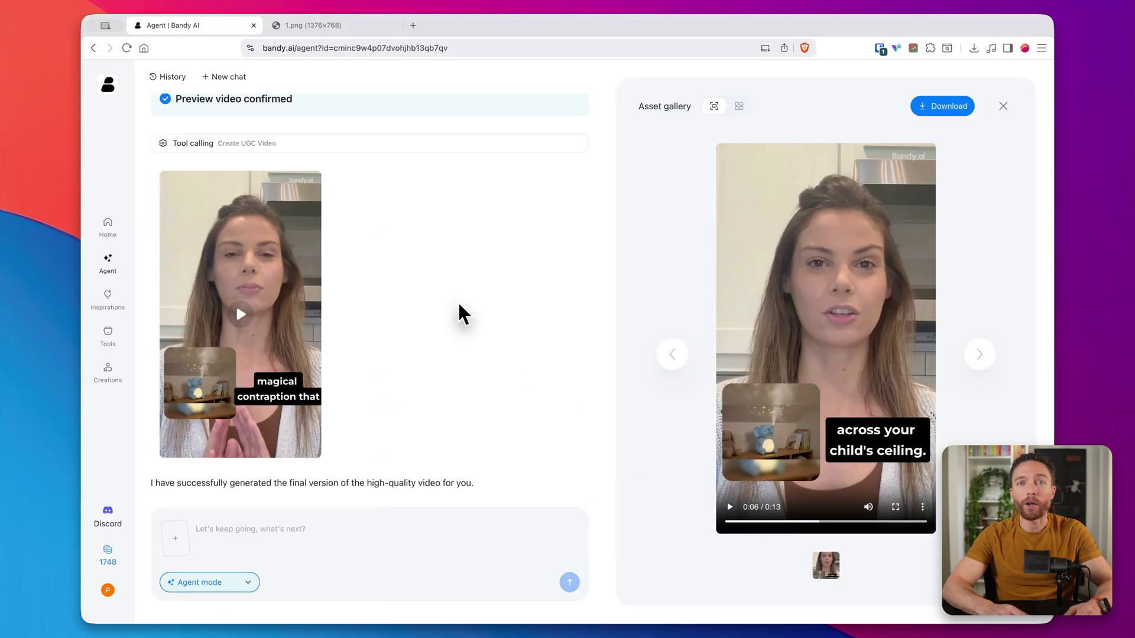
{"action": "left_click_drag", "start_coordinate": [820, 528], "coordinate": [712, 525]}
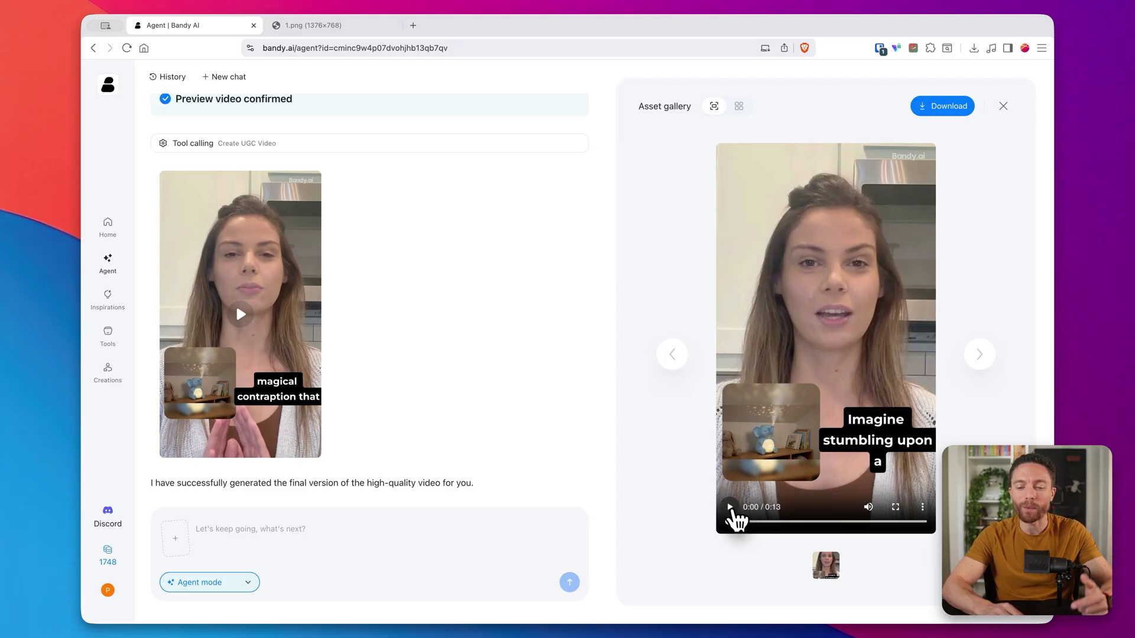
{"action": "left_click", "coordinate": [730, 508]}
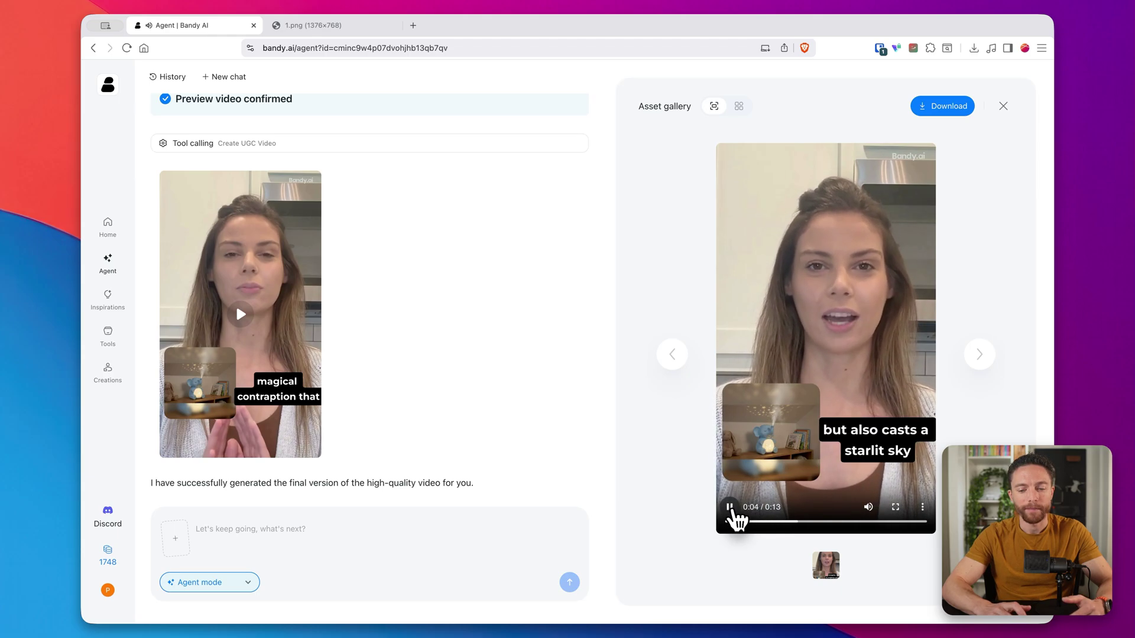
{"action": "left_click", "coordinate": [730, 508]}
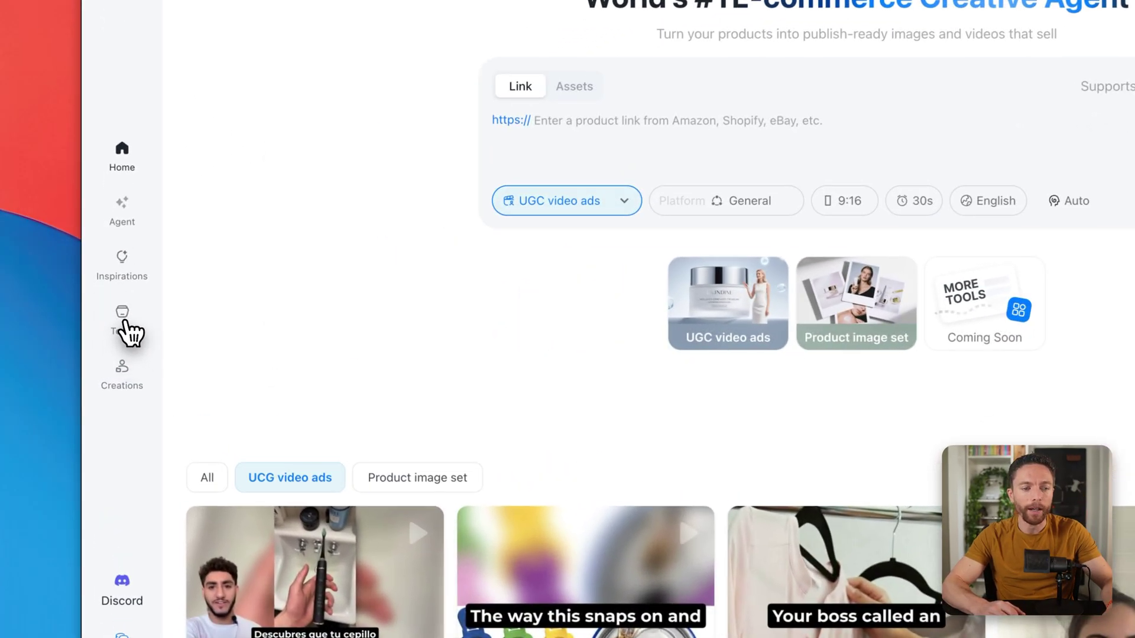
Step: Choose the red dress example as the garment in the Try On Clothing tool
{"action": "left_click", "coordinate": [123, 319]}
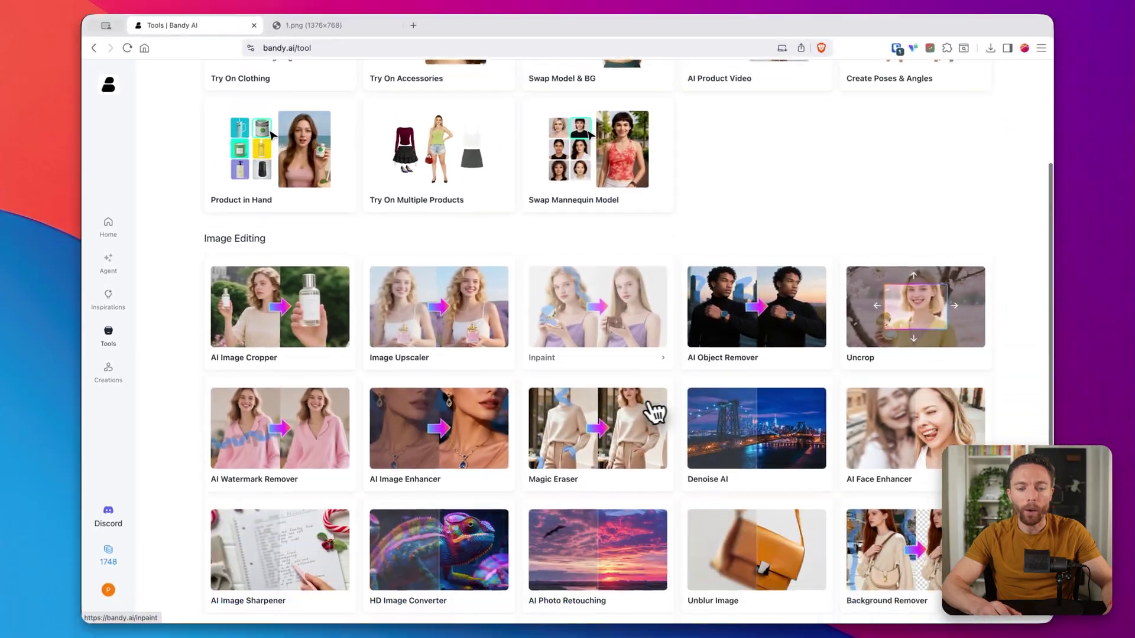
{"action": "scroll", "coordinate": [646, 416], "scroll_direction": "up", "scroll_amount": 2}
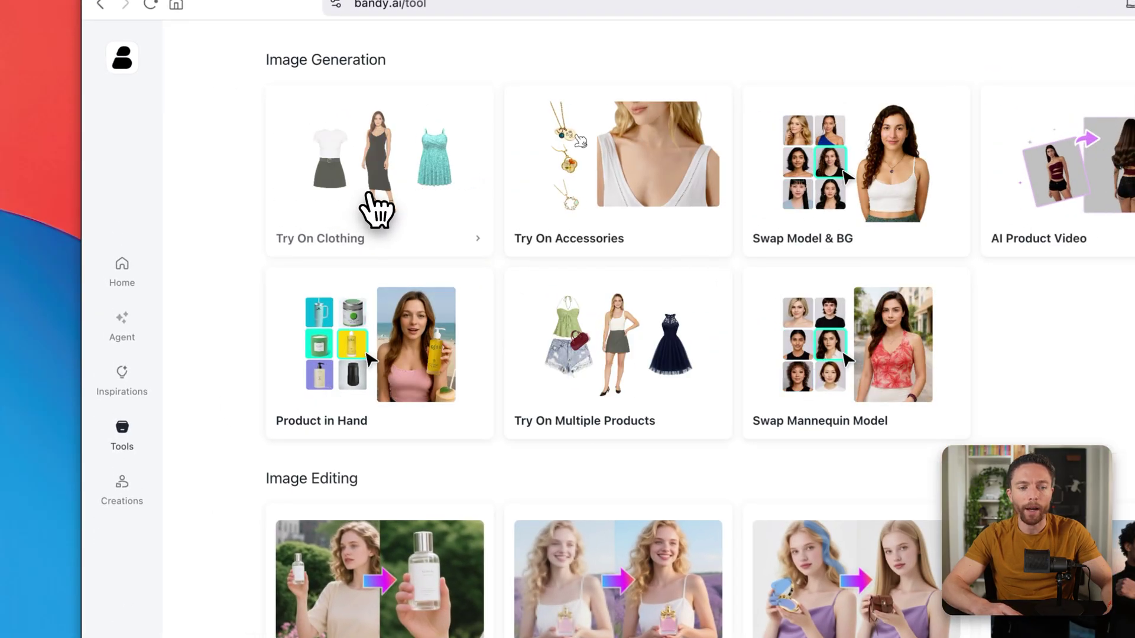
{"action": "left_click", "coordinate": [372, 204]}
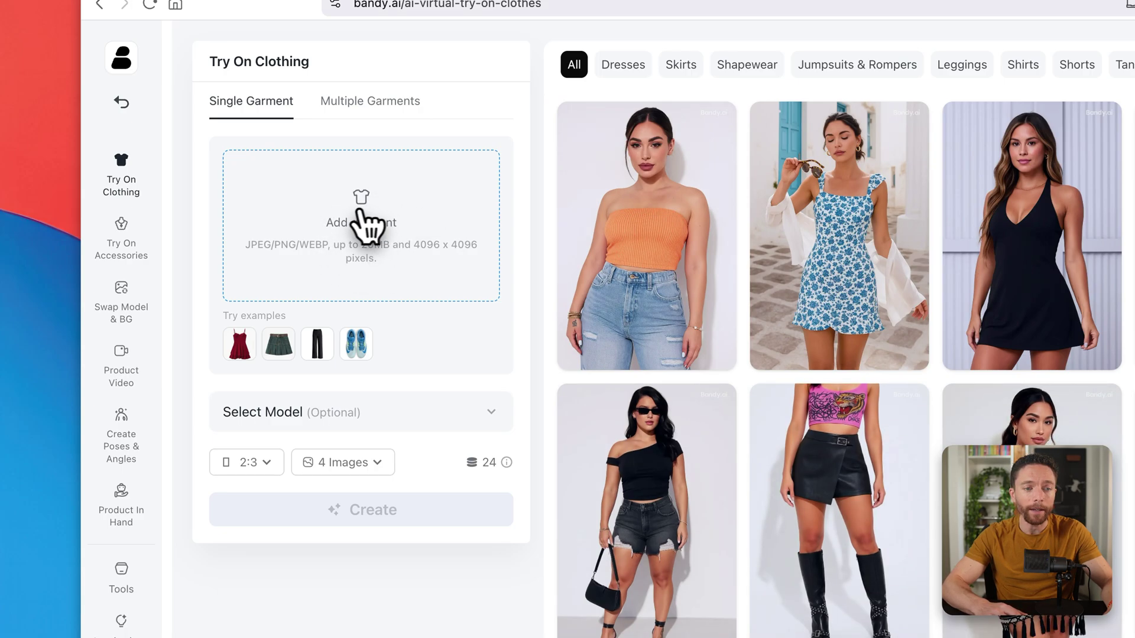
{"action": "left_click", "coordinate": [242, 349]}
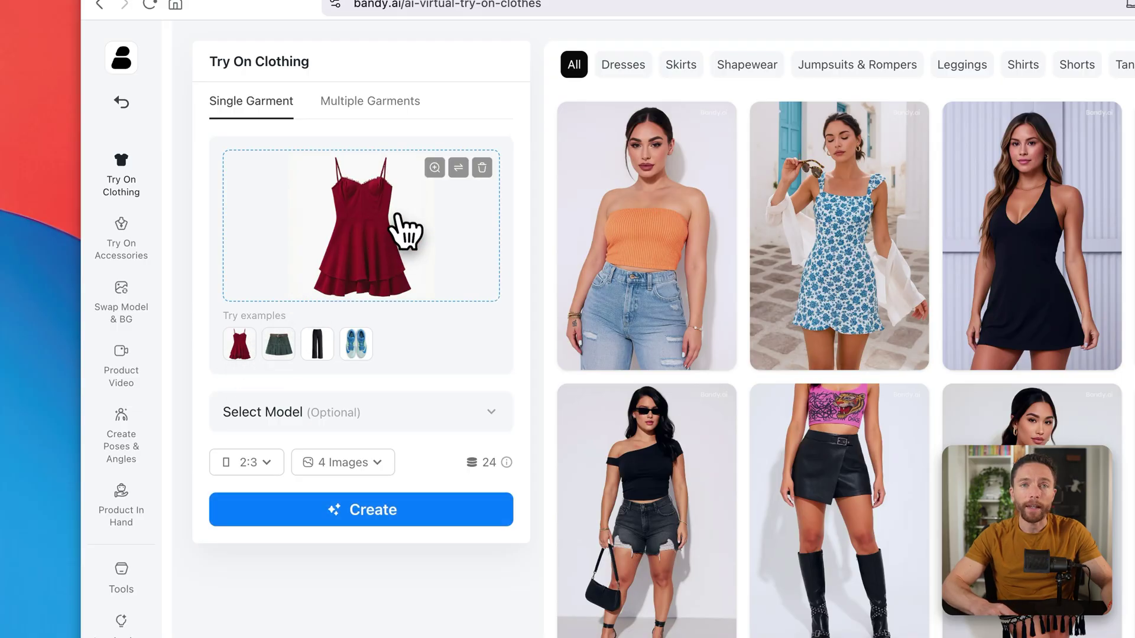
Step: Keep 2:3 aspect ratio and 4 images, then create the try-on images
{"action": "left_click", "coordinate": [495, 415]}
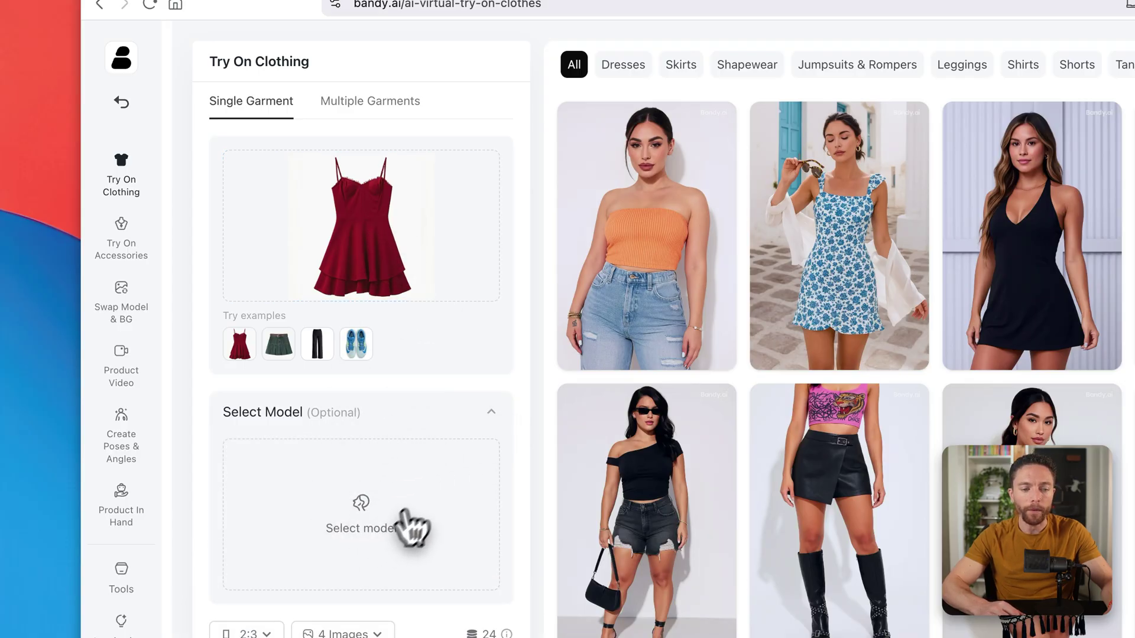
{"action": "left_click", "coordinate": [494, 415]}
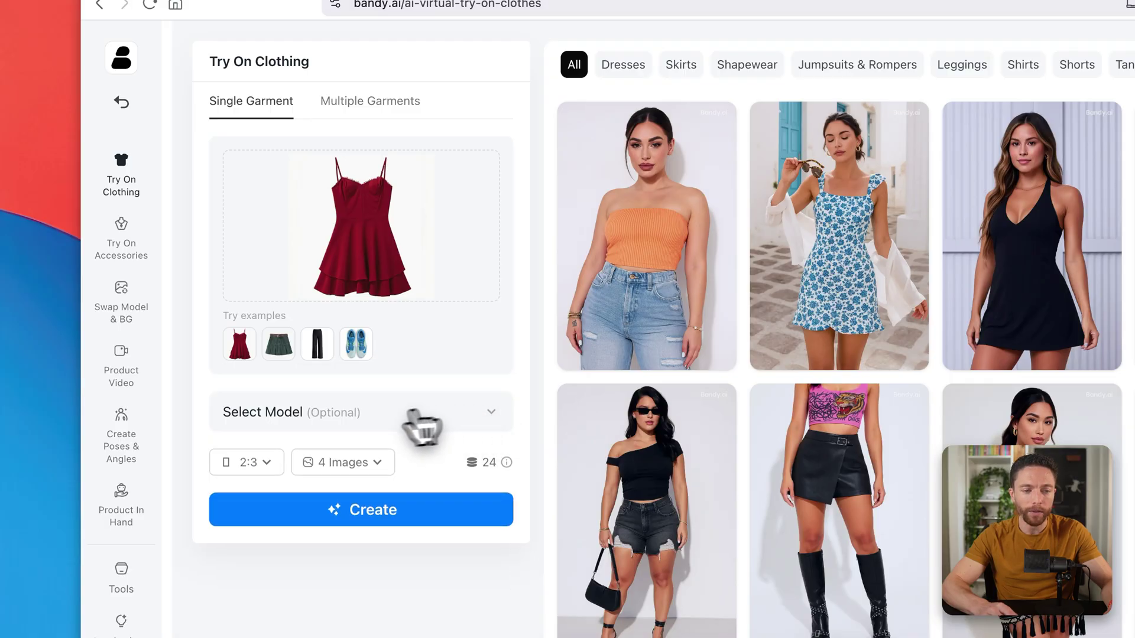
{"action": "left_click", "coordinate": [268, 467]}
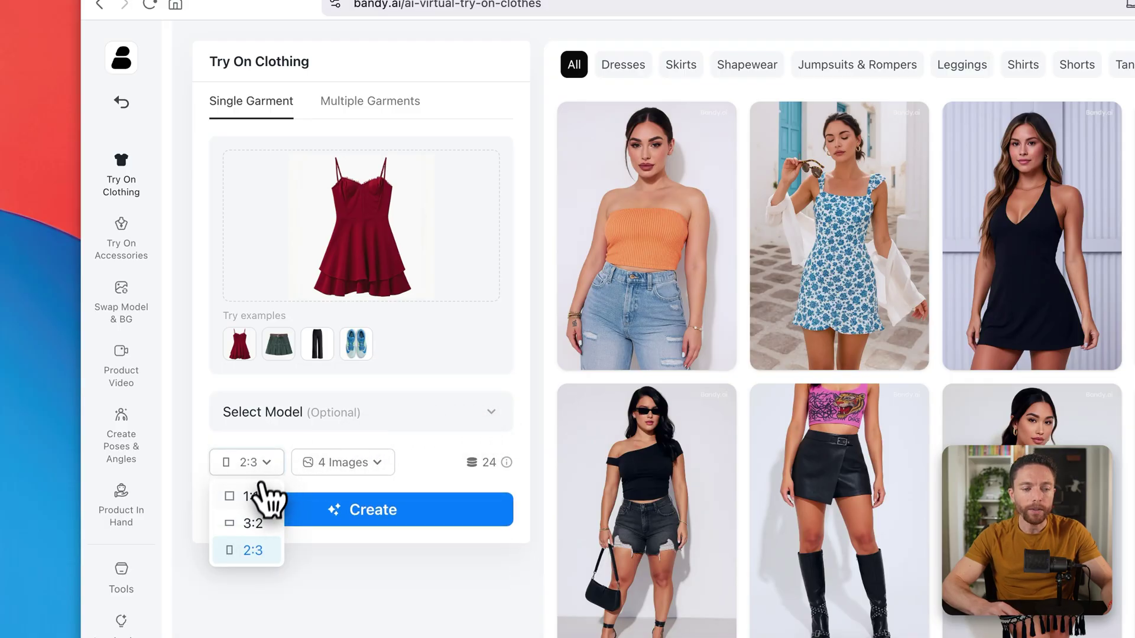
{"action": "left_click", "coordinate": [255, 555]}
{"action": "left_click", "coordinate": [372, 466]}
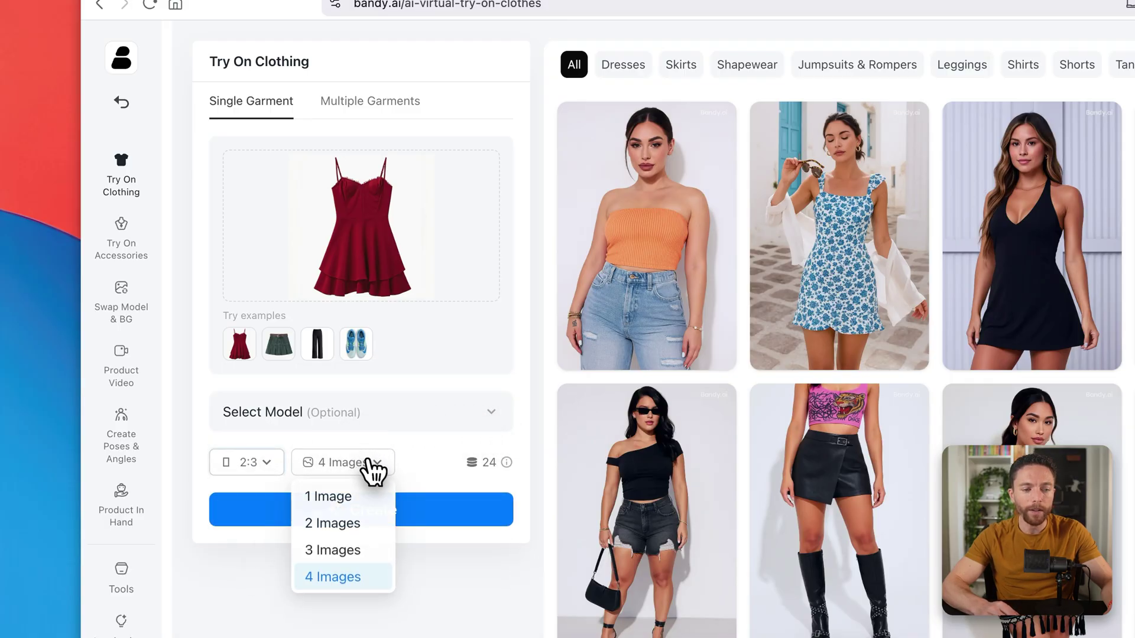
{"action": "left_click", "coordinate": [341, 584]}
{"action": "left_click", "coordinate": [413, 517]}
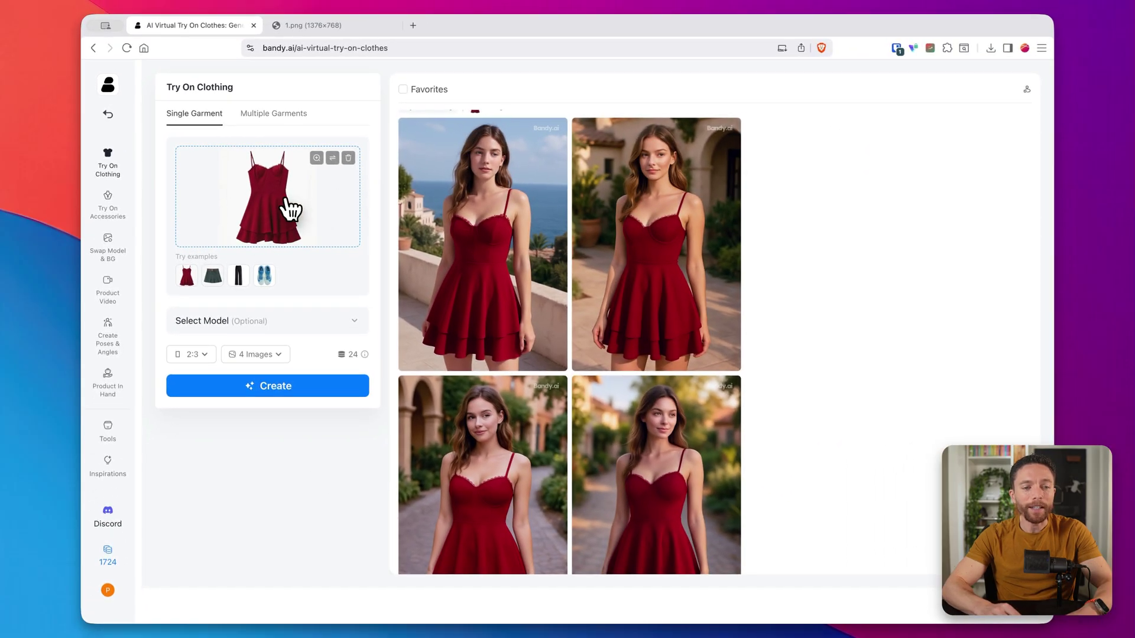
{"action": "mouse_move", "coordinate": [594, 269]}
{"action": "scroll", "coordinate": [691, 271], "scroll_direction": "down", "scroll_amount": 2}
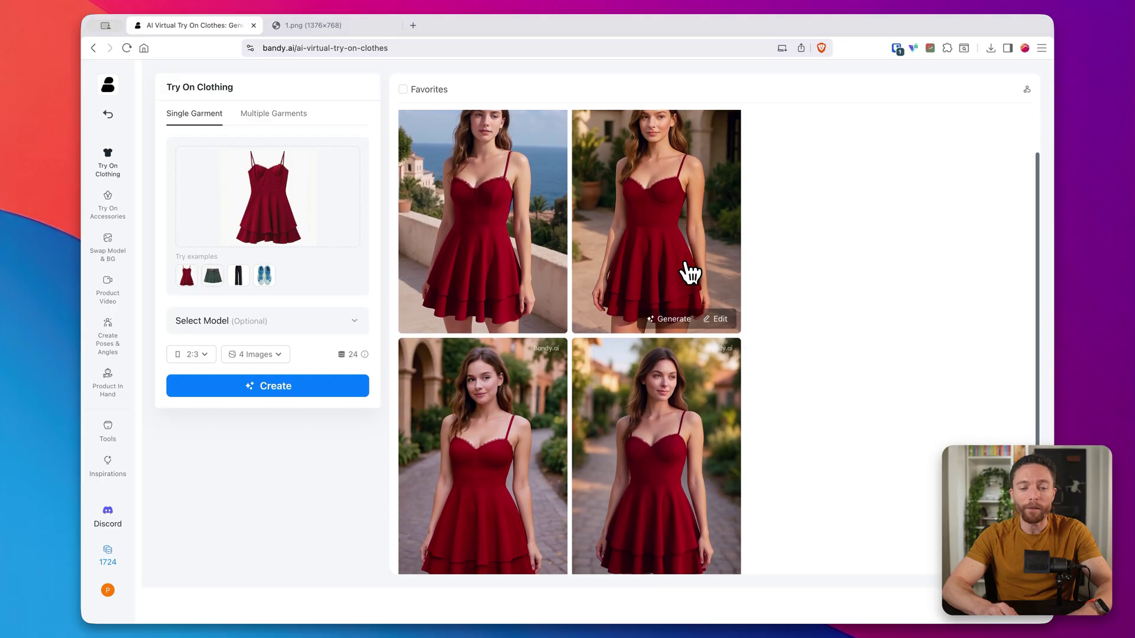
{"action": "left_click", "coordinate": [494, 404]}
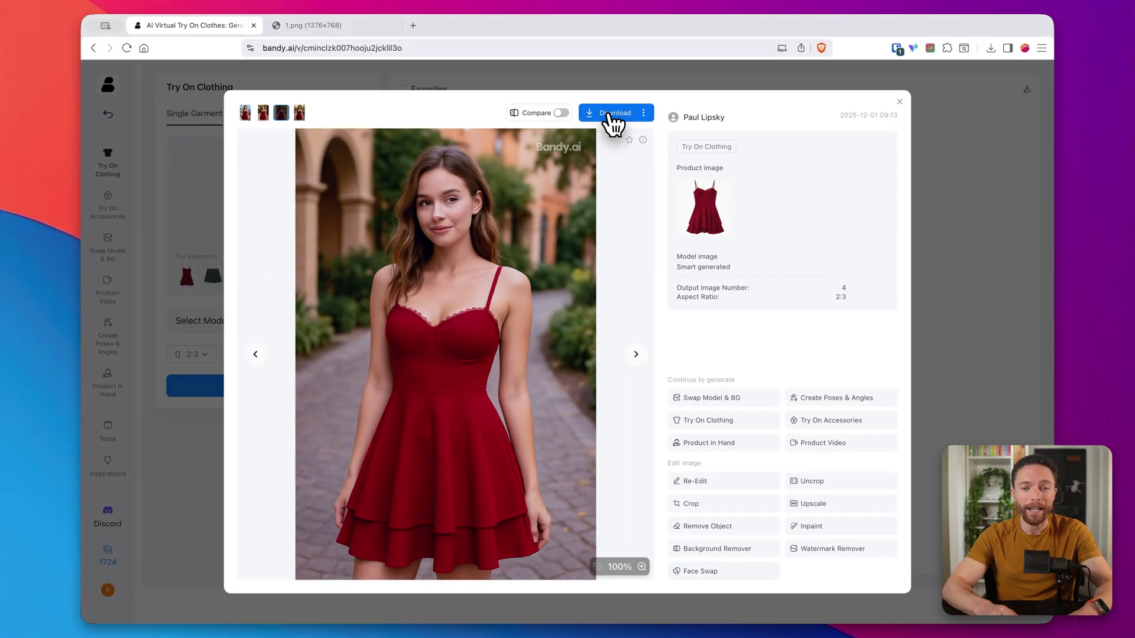
{"action": "left_click", "coordinate": [896, 102]}
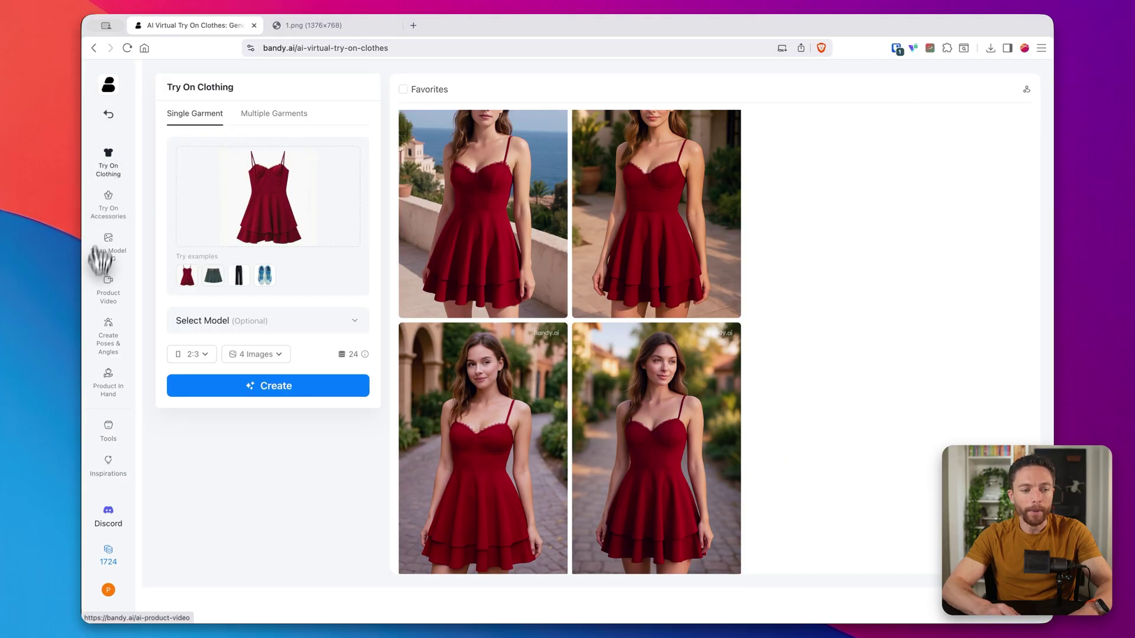
Step: Upload 1.png from the Desktop to the Product In Hand tool and generate images
{"action": "left_click", "coordinate": [115, 82]}
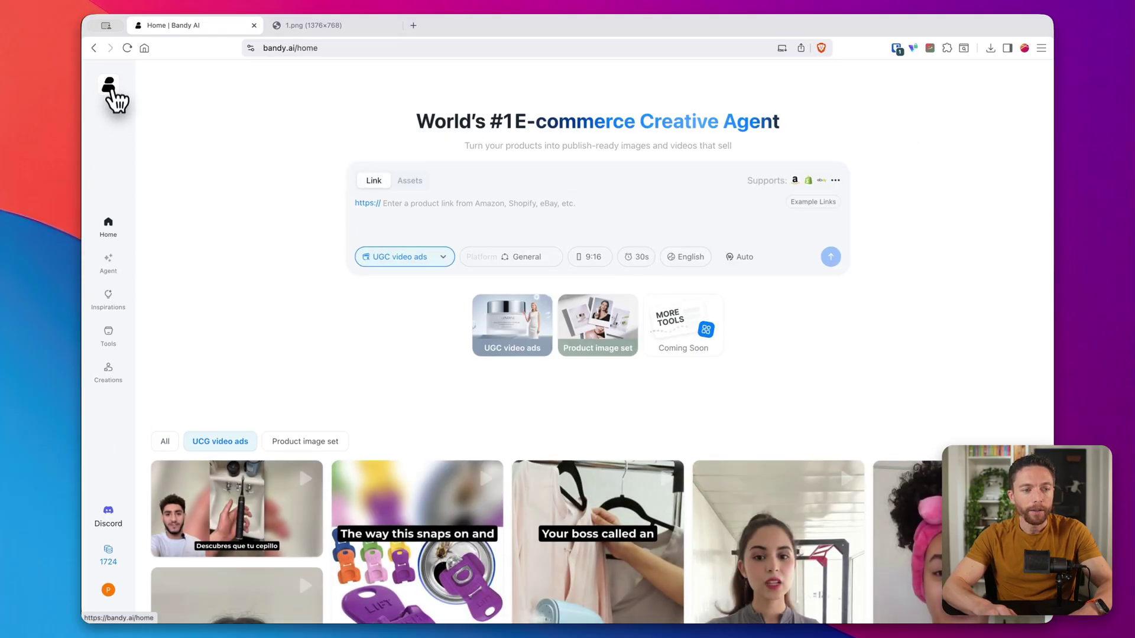
{"action": "left_click", "coordinate": [112, 338]}
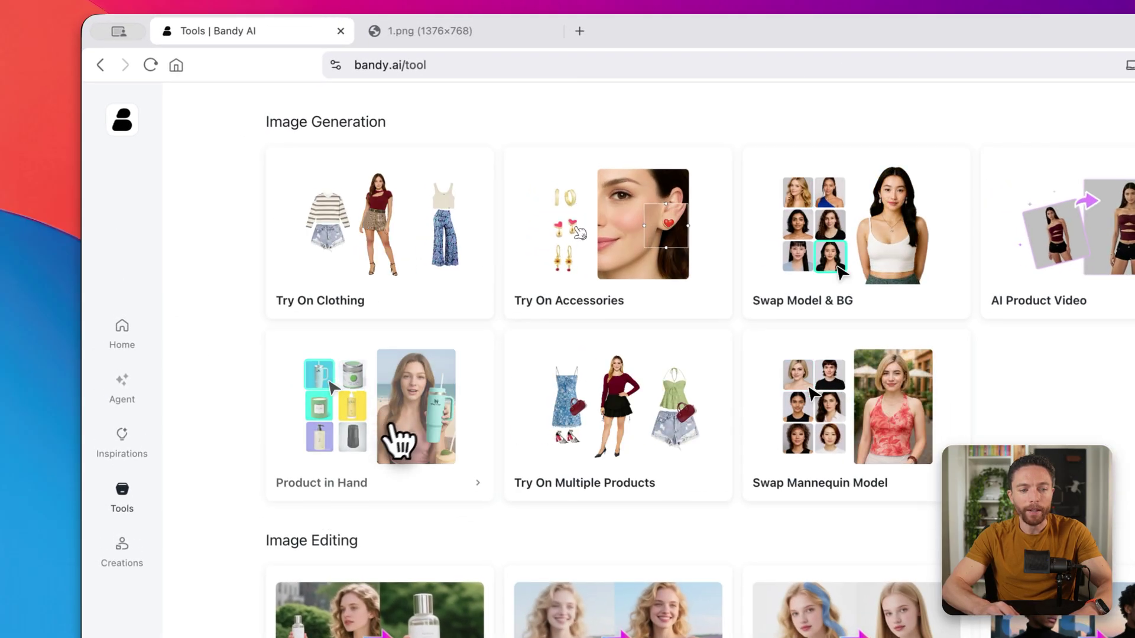
{"action": "left_click", "coordinate": [428, 421]}
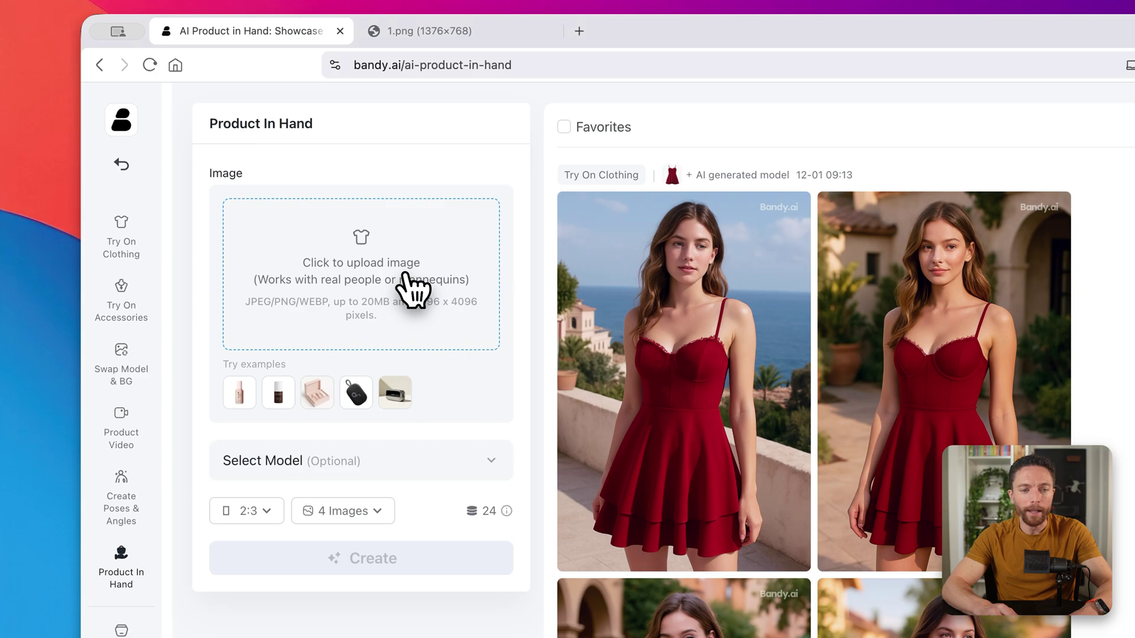
{"action": "left_click", "coordinate": [413, 289]}
{"action": "left_click", "coordinate": [445, 386]}
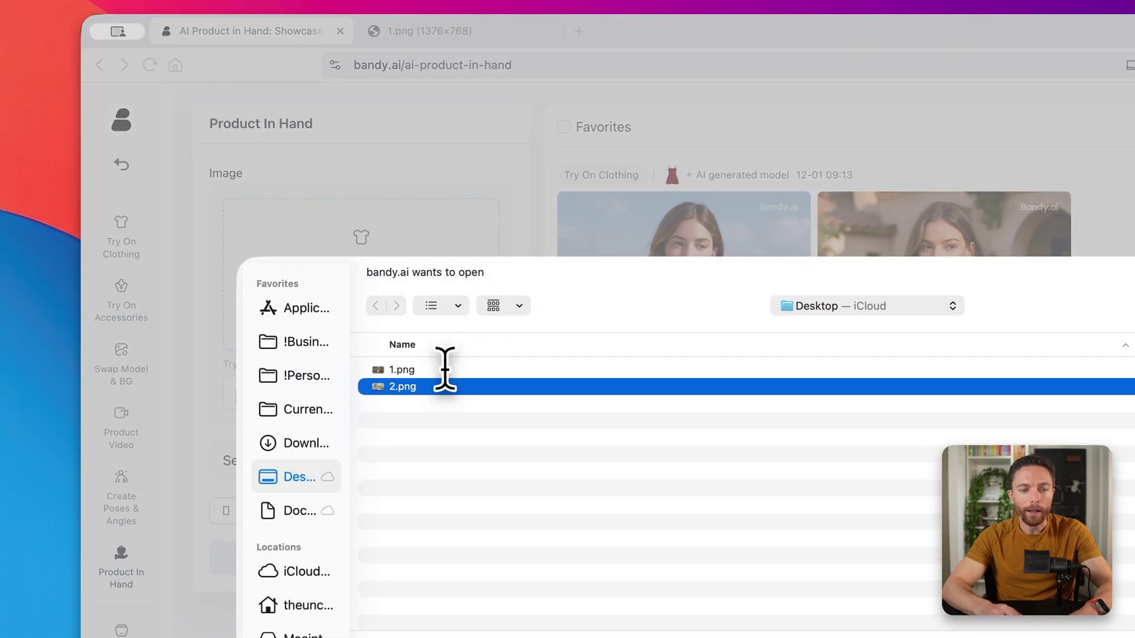
{"action": "left_click", "coordinate": [445, 369]}
{"action": "key", "text": "Return"}
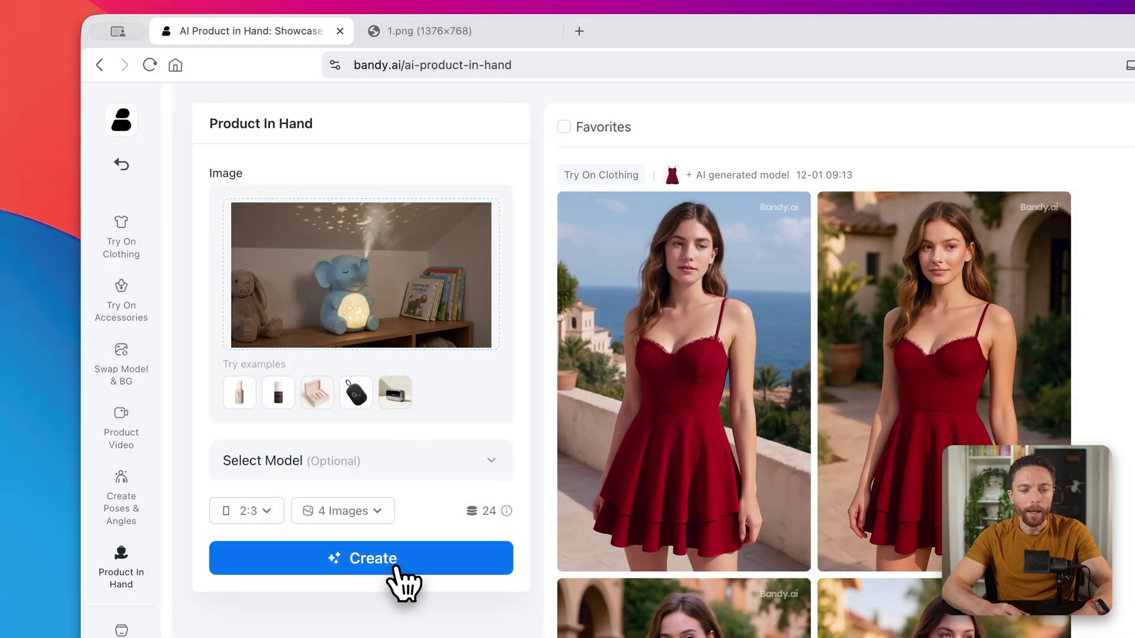
{"action": "left_click", "coordinate": [395, 566]}
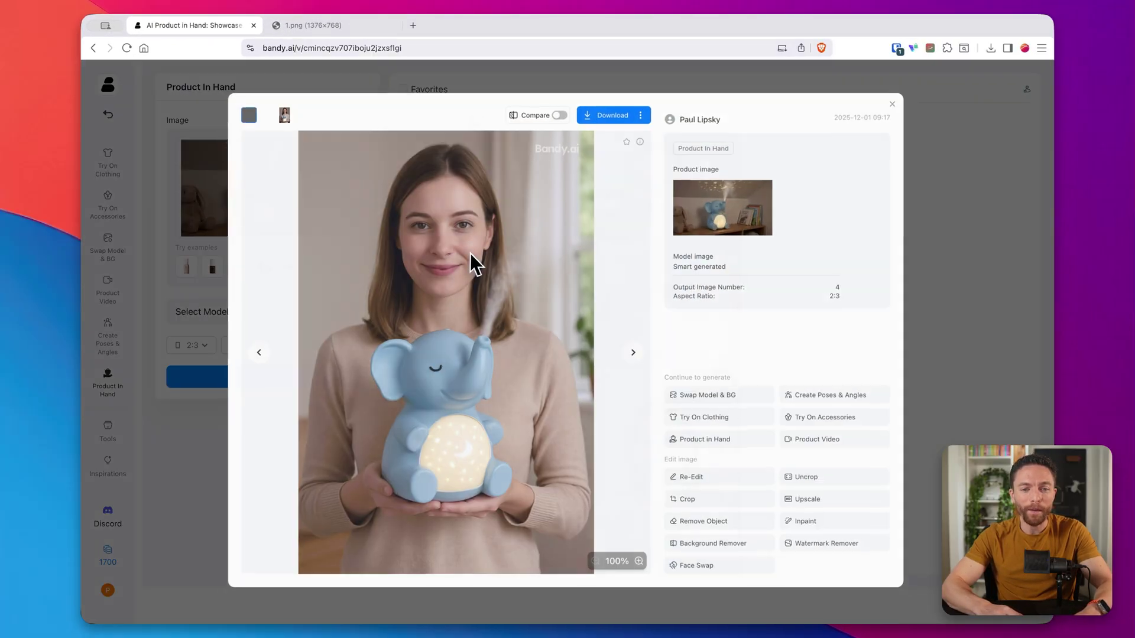
Step: View the first elephant product-in-hand result at full size
{"action": "left_click", "coordinate": [469, 253]}
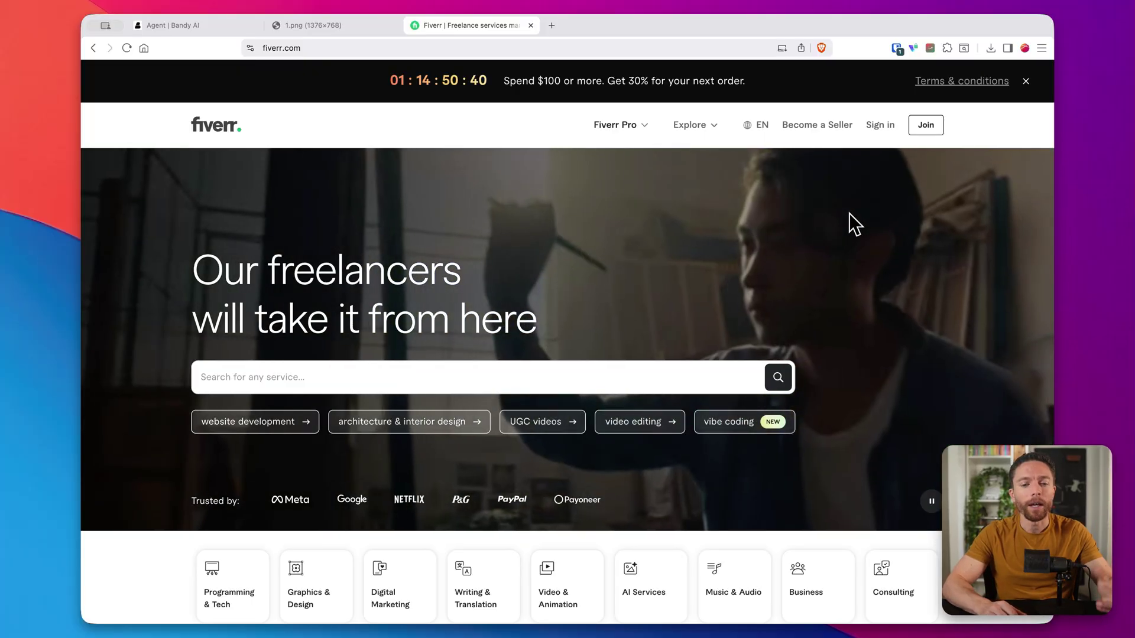
{"action": "scroll", "coordinate": [739, 273], "scroll_direction": "down", "scroll_amount": 1}
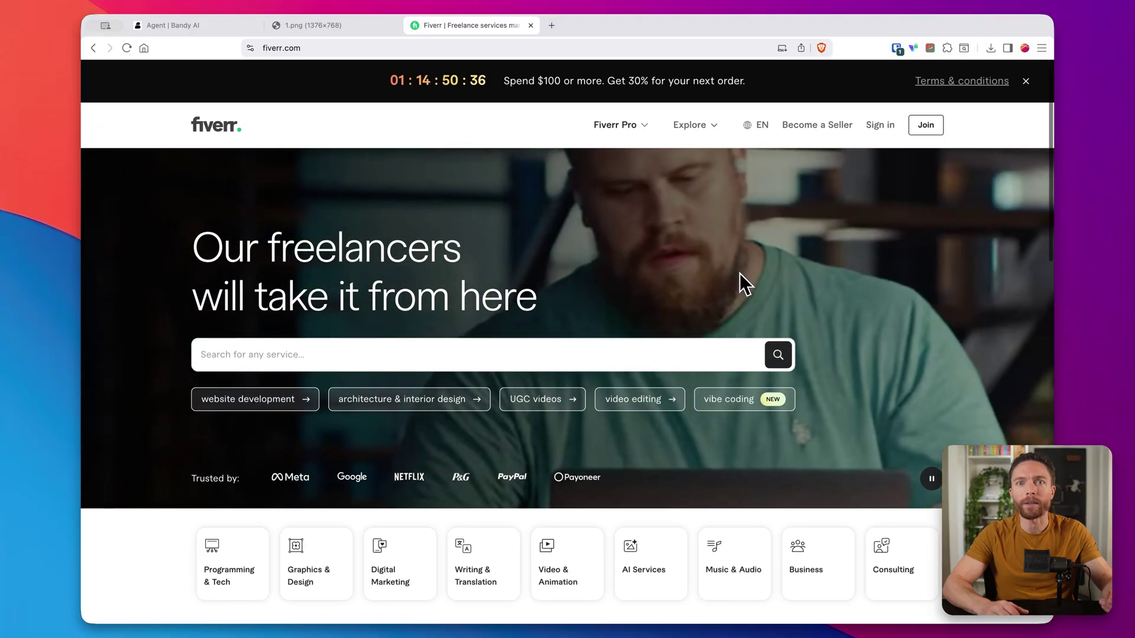
{"action": "scroll", "coordinate": [740, 273], "scroll_direction": "up", "scroll_amount": 1}
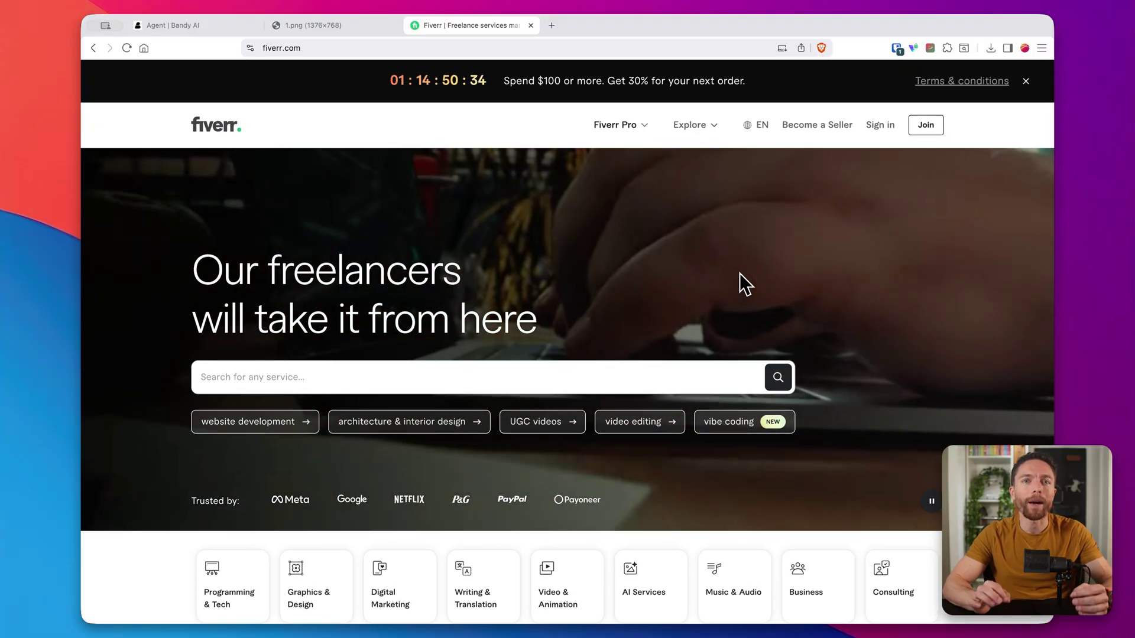